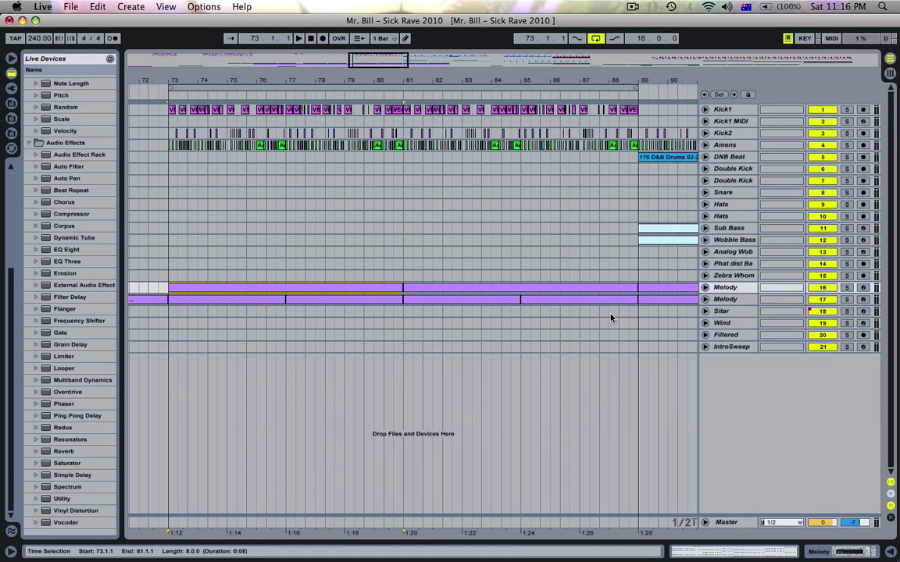
# Audition the arrangement from bar 73 and again from bar 77, and mark bars 79 to 81 on the Filtered track
pyautogui.press('space')
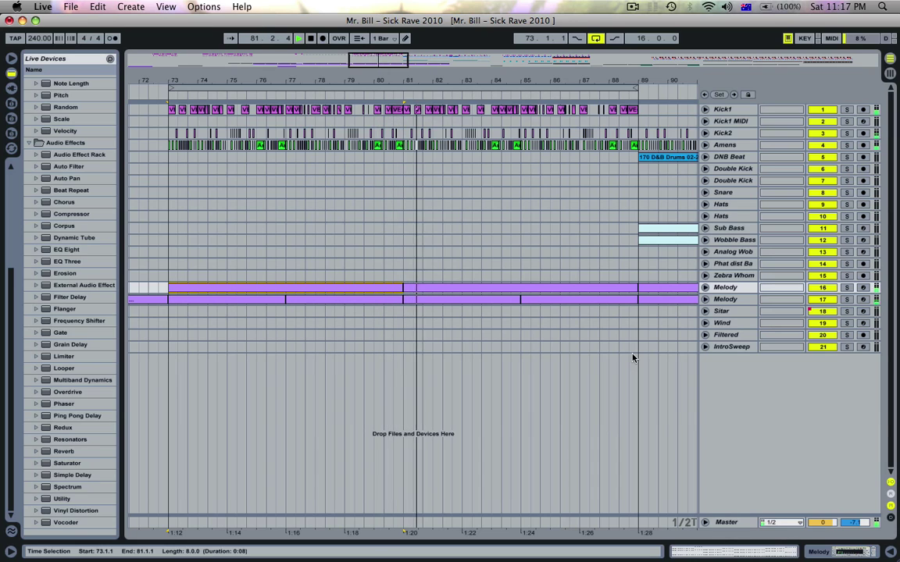
pyautogui.press('space')
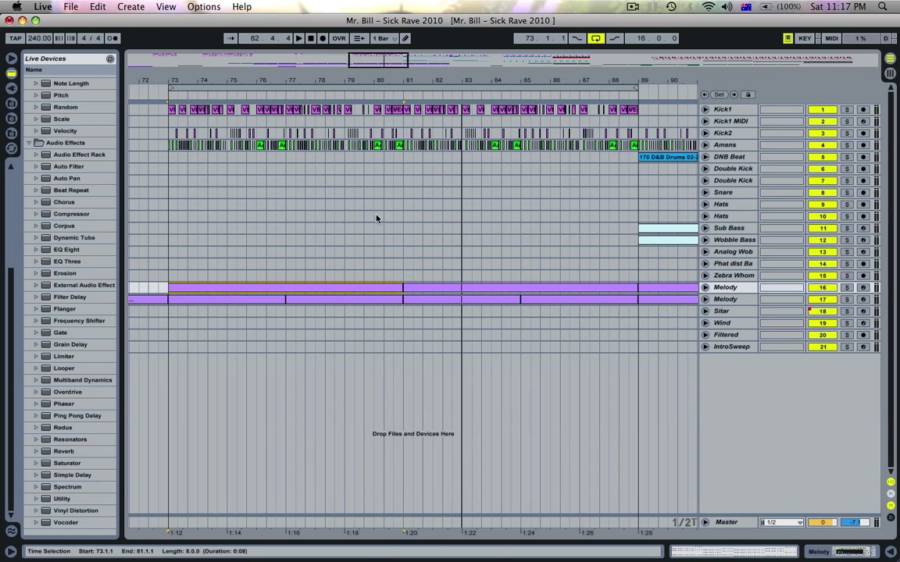
pyautogui.click(293, 336)
pyautogui.press('space')
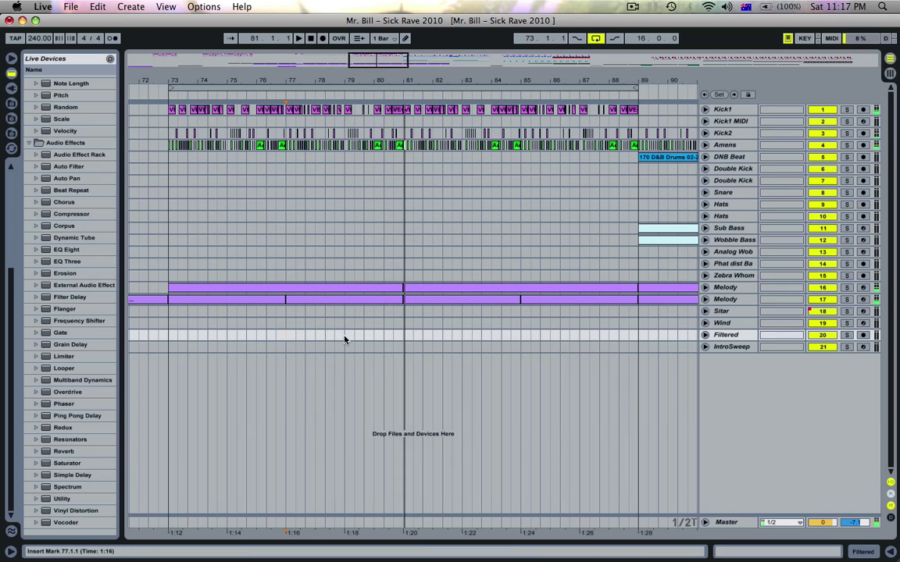
pyautogui.press('space')
pyautogui.moveTo(345, 338); pyautogui.dragTo(403, 338)
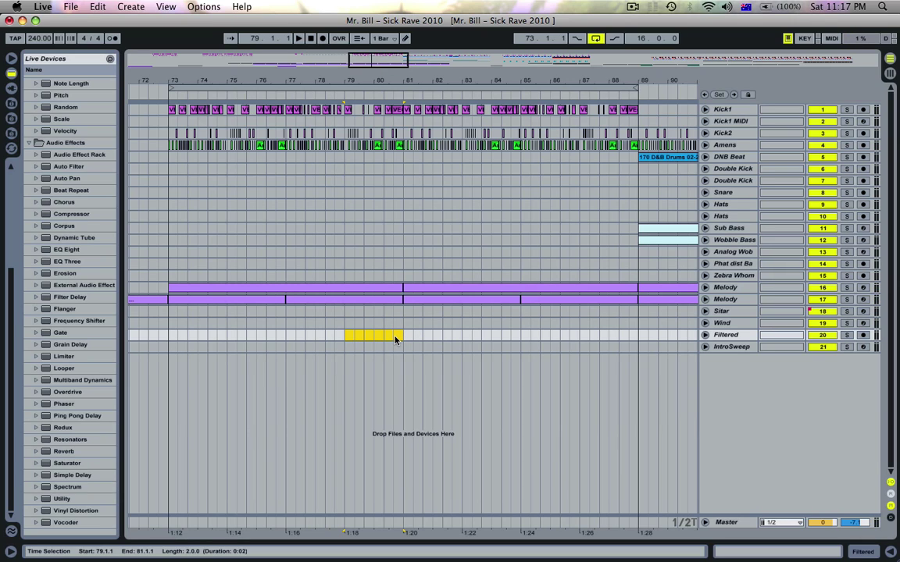
# Insert a new audio track below IntroSweep and unfold it to show its routing settings
pyautogui.click(746, 349)
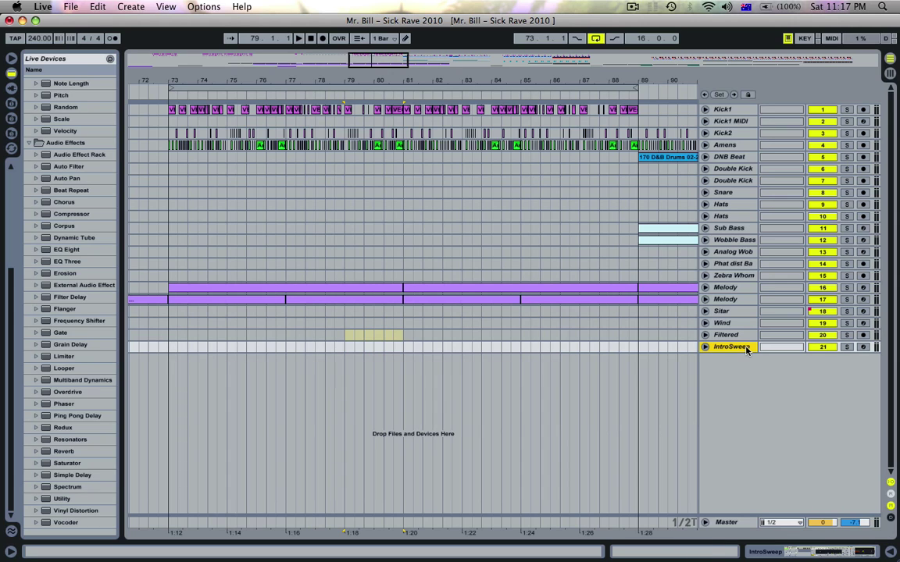
pyautogui.press('super+t')
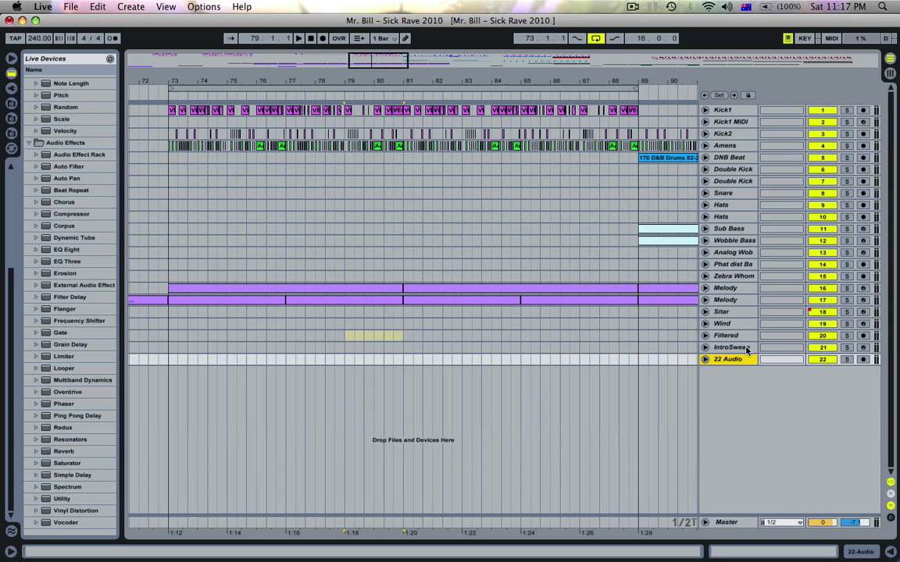
pyautogui.press('u')
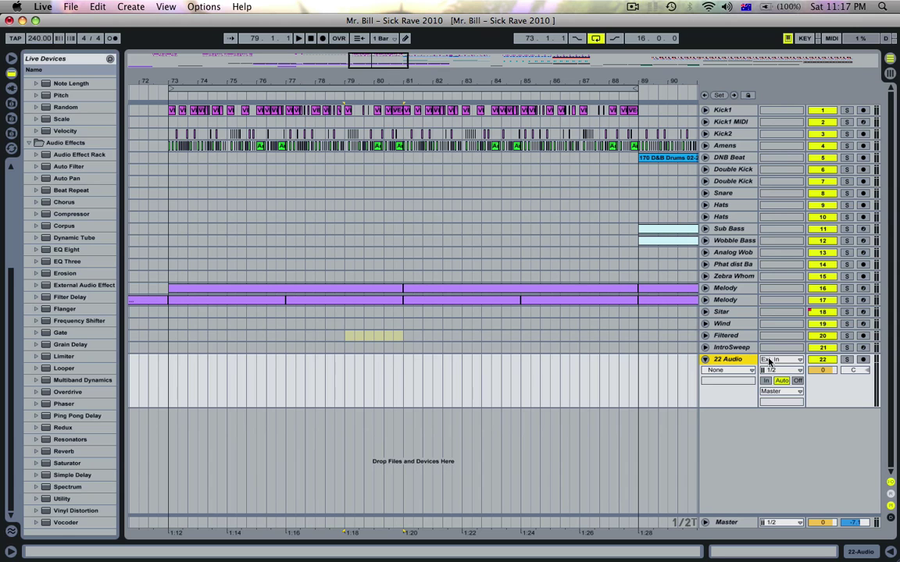
# Set the new track's audio input to Master, deactivate the track's output and arm it for recording
pyautogui.click(778, 360)
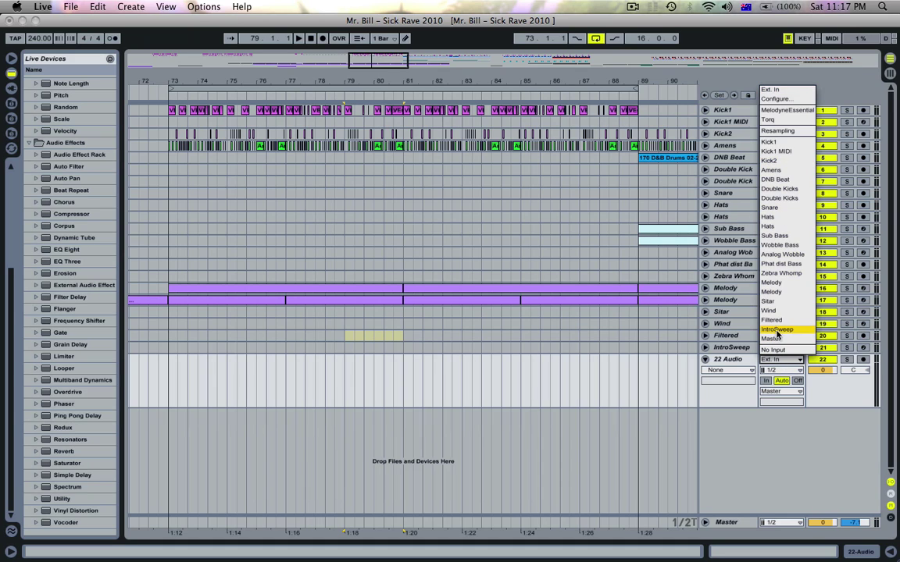
pyautogui.click(775, 339)
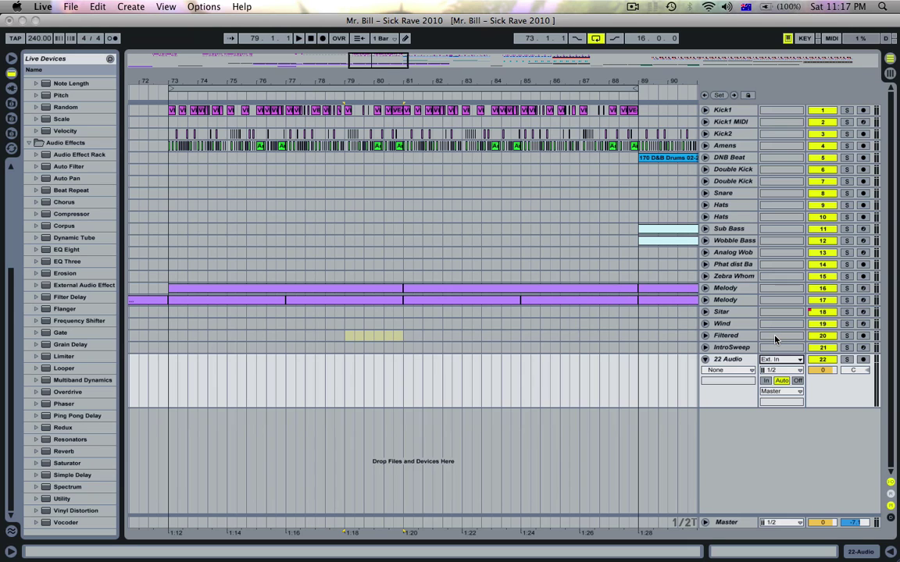
pyautogui.click(821, 360)
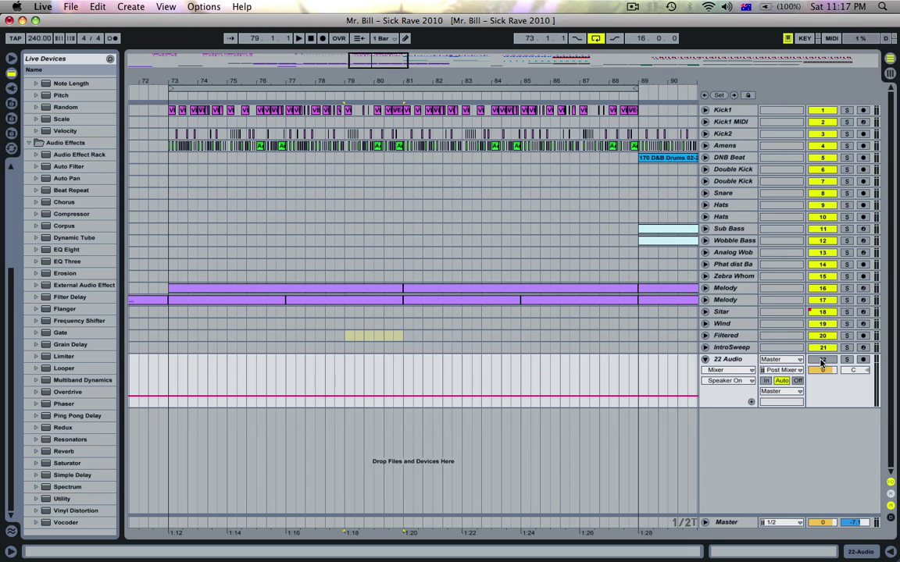
pyautogui.click(862, 360)
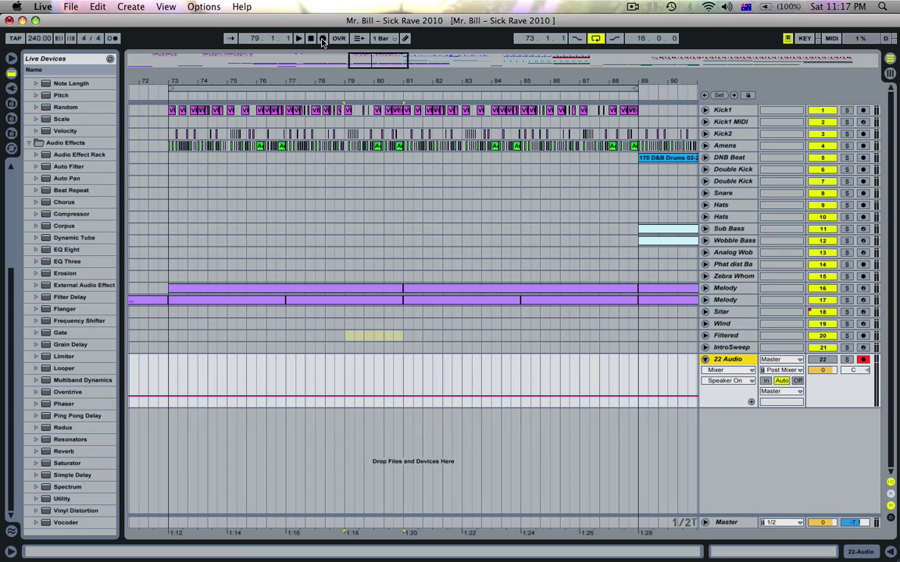
# Record the master output onto the armed track, starting at 77.3.3 and running past bar 81
pyautogui.click(307, 379)
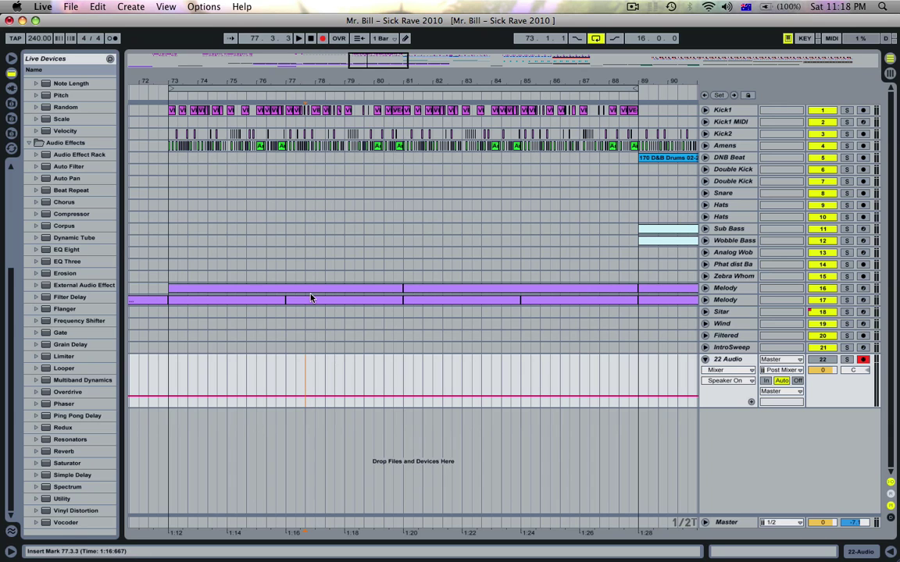
pyautogui.press('space')
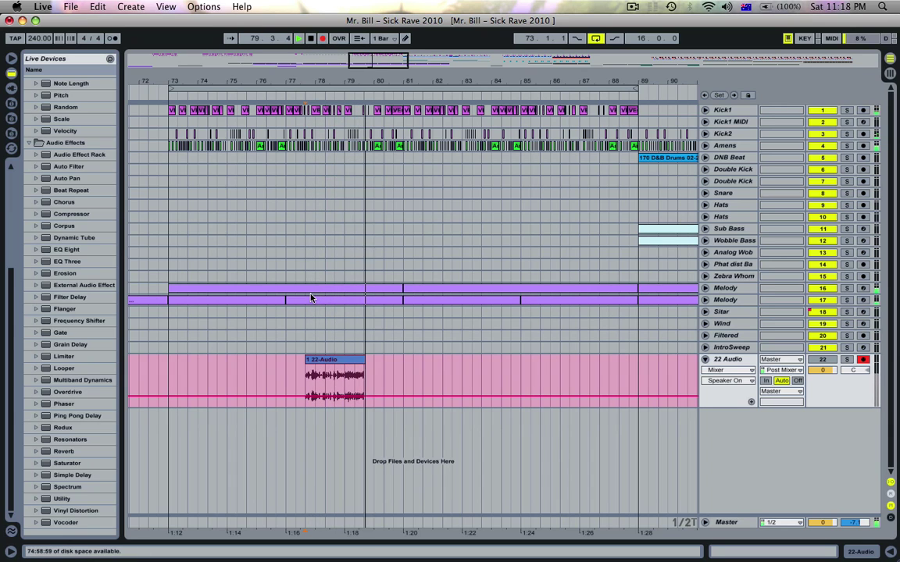
pyautogui.press('space')
# Trim the recorded clip to bars 79 to 81, removing the audio before and after that range
pyautogui.moveTo(452, 365); pyautogui.dragTo(403, 365)
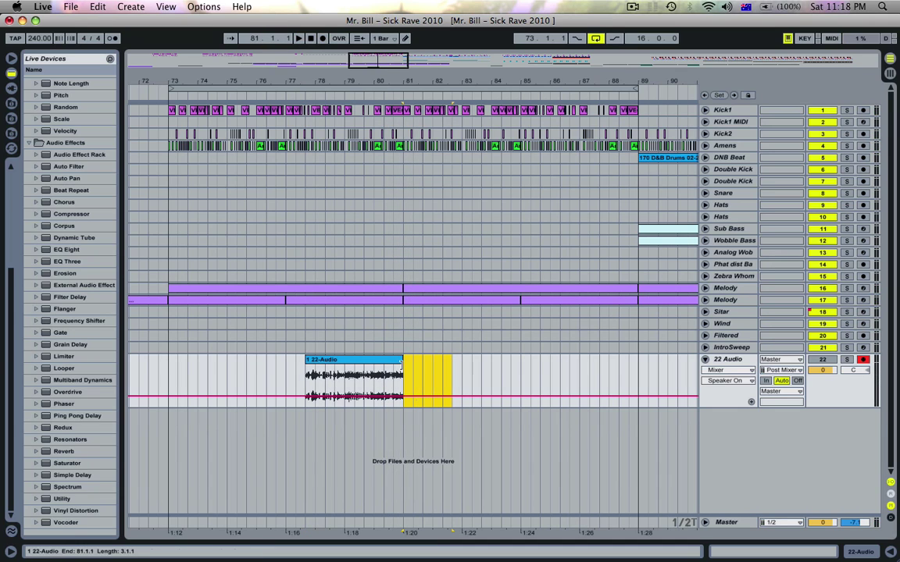
pyautogui.click(310, 376)
pyautogui.press('space')
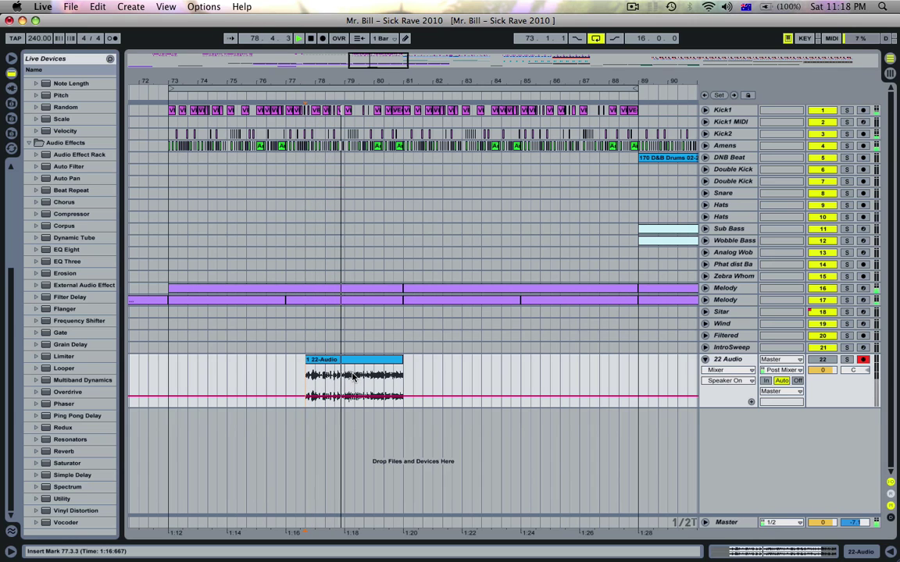
pyautogui.press('space')
pyautogui.moveTo(345, 379); pyautogui.dragTo(276, 373)
pyautogui.press('Delete')
# Deactivate the original clips between bars 79 and 81 on all tracks from Kick1 to IntroSweep
pyautogui.moveTo(403, 348); pyautogui.dragTo(348, 110)
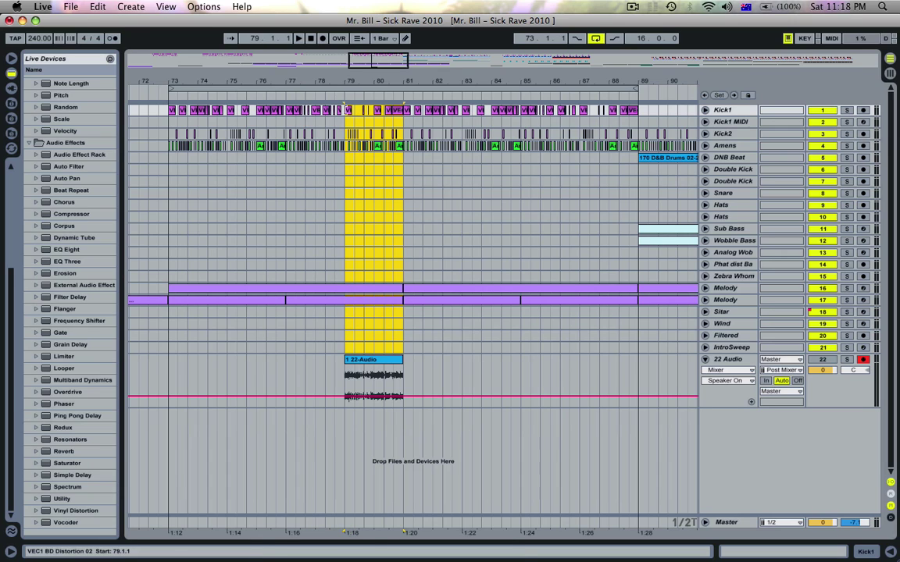
pyautogui.rightClick(377, 292)
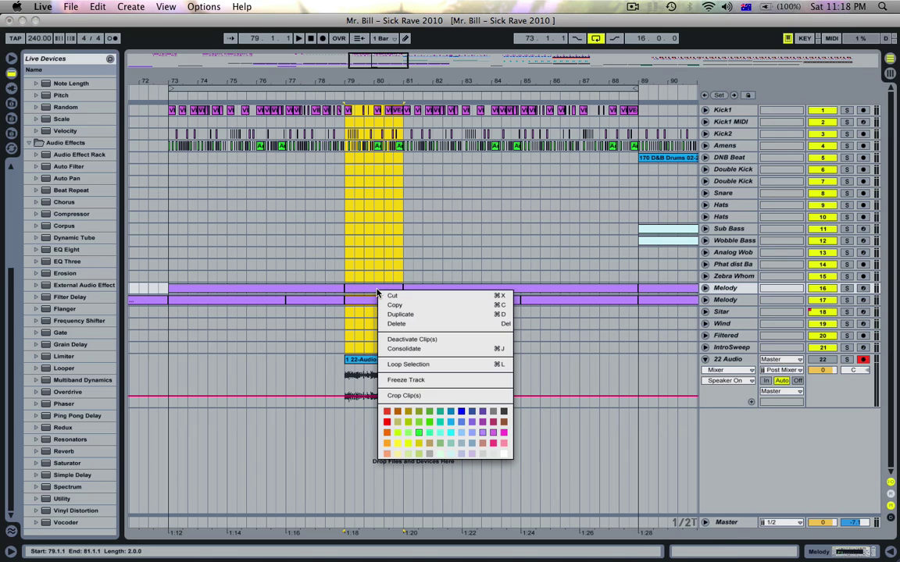
pyautogui.click(405, 339)
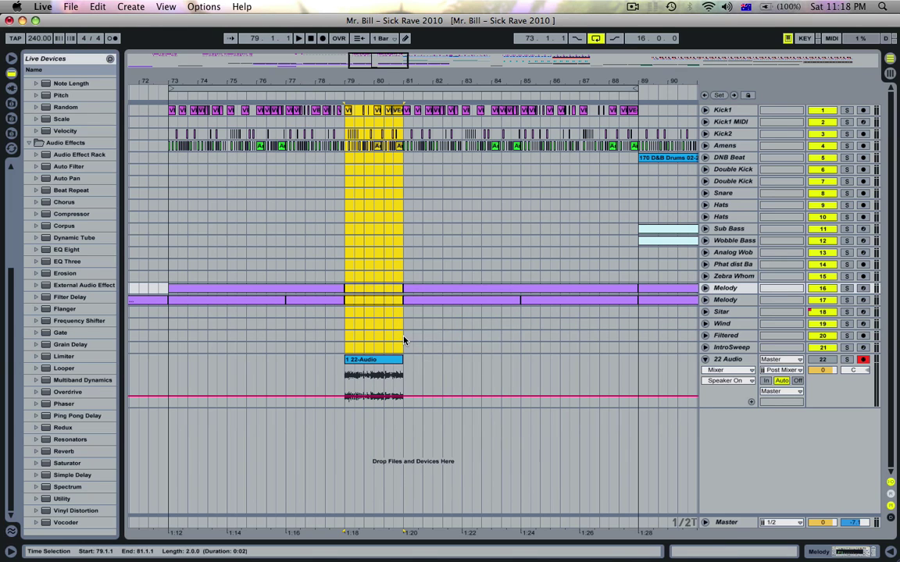
# Disarm the recording track, switch its output back on and rename it Master
pyautogui.click(864, 360)
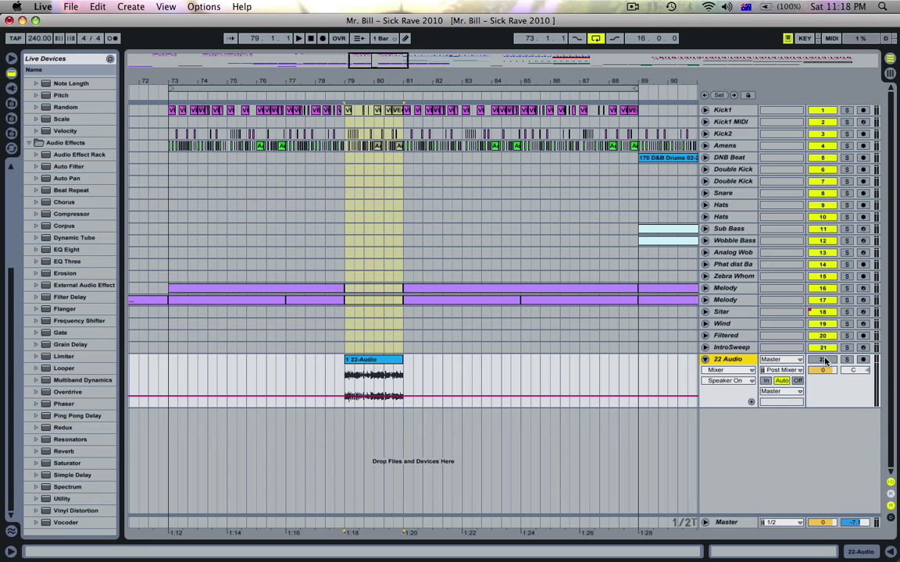
pyautogui.doubleClick(727, 359)
pyautogui.write('M')
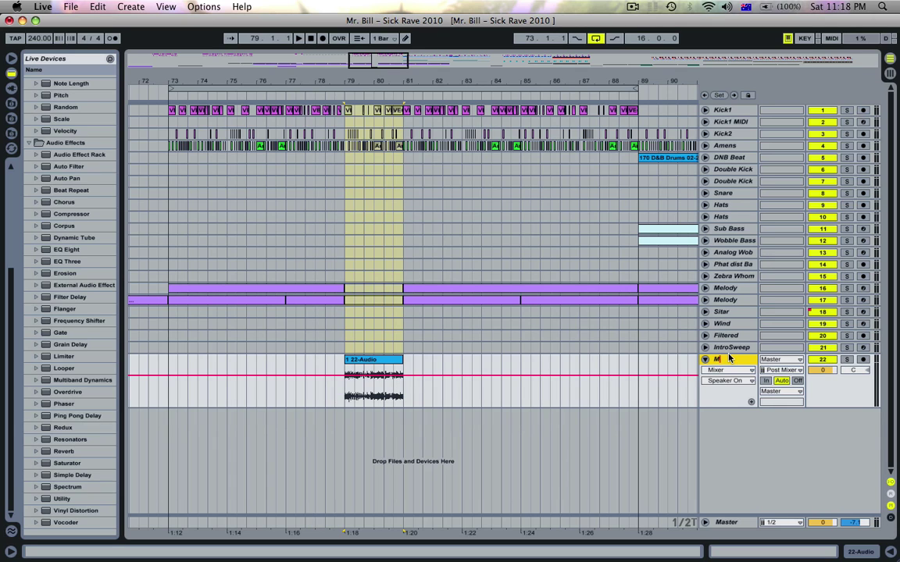
pyautogui.write('aster')
pyautogui.press('Return')
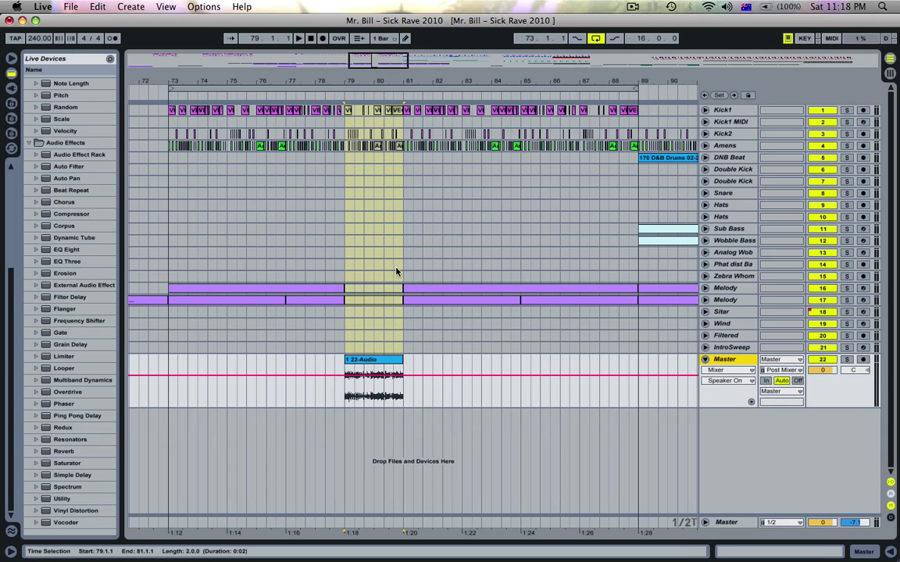
# Play the arrangement from 75.3.3 to check the transition into the recorded clip
pyautogui.click(290, 349)
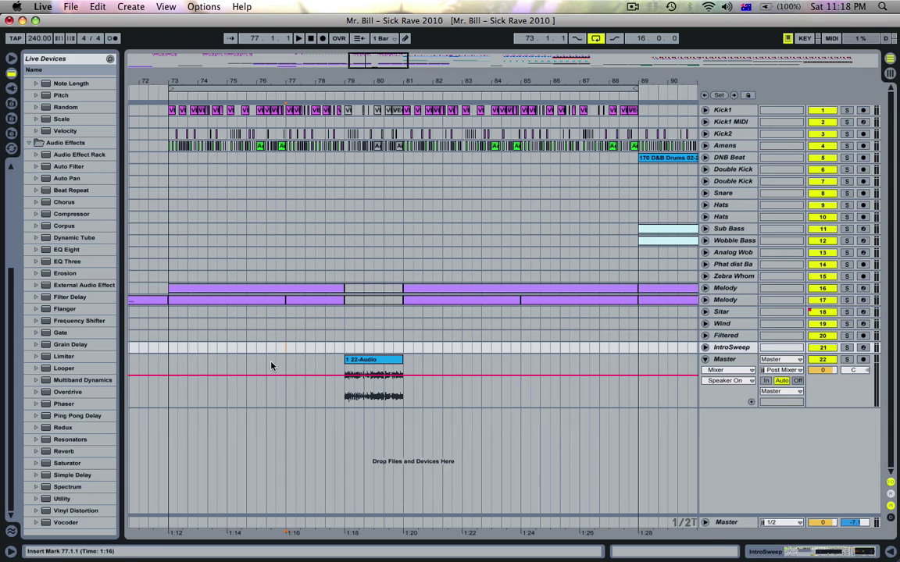
pyautogui.click(249, 366)
pyautogui.press('space')
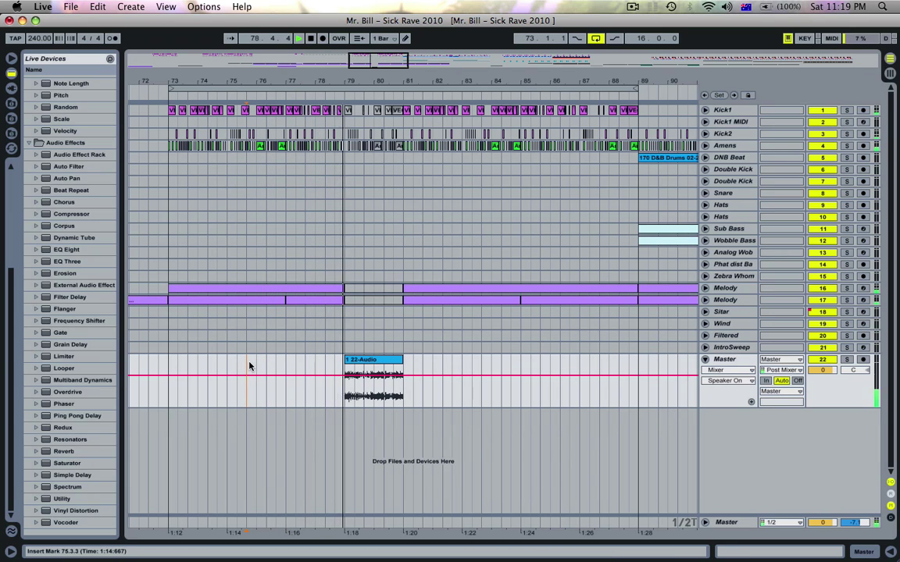
pyautogui.press('space')
# Add a warp marker at the recorded clip's first transient and align it with the clip start at beat 3
pyautogui.doubleClick(379, 360)
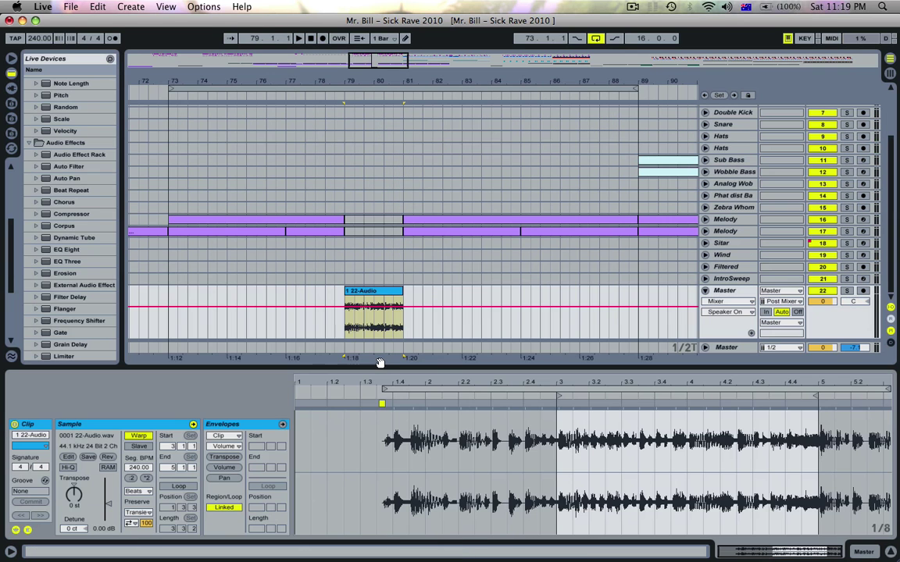
pyautogui.moveTo(561, 378); pyautogui.dragTo(551, 383)
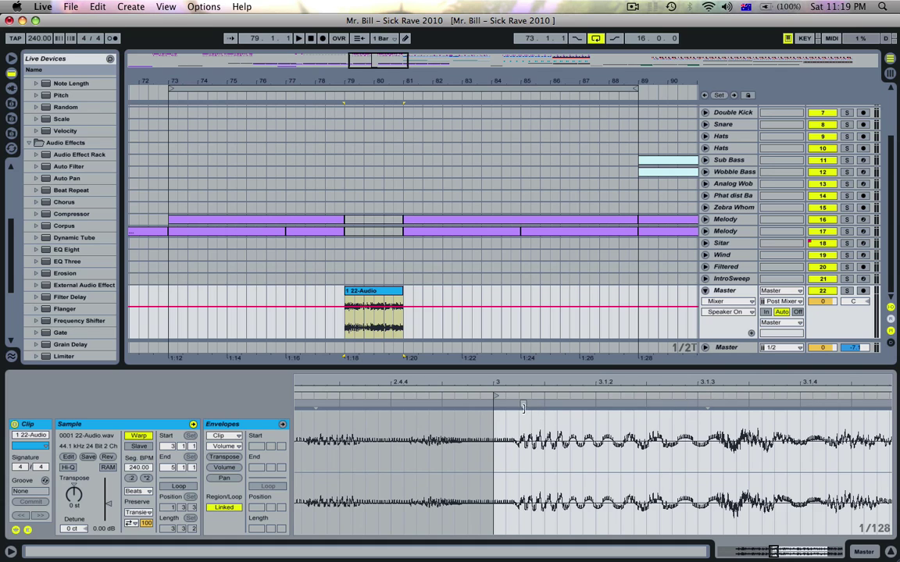
pyautogui.doubleClick(509, 406)
pyautogui.moveTo(509, 406); pyautogui.dragTo(494, 404)
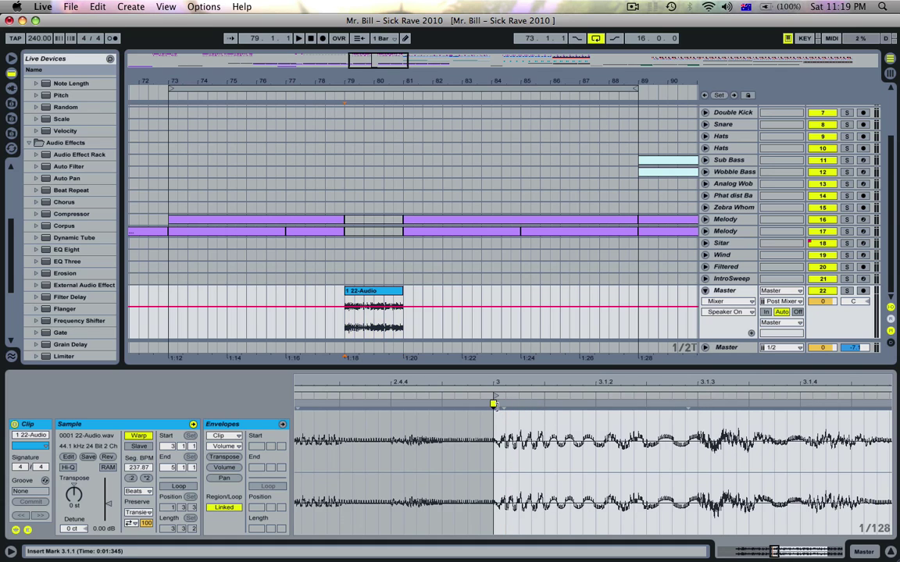
# Play the warped clip in context from bar 78, hide the clip view and check the transition out of it
pyautogui.click(316, 316)
pyautogui.press('space')
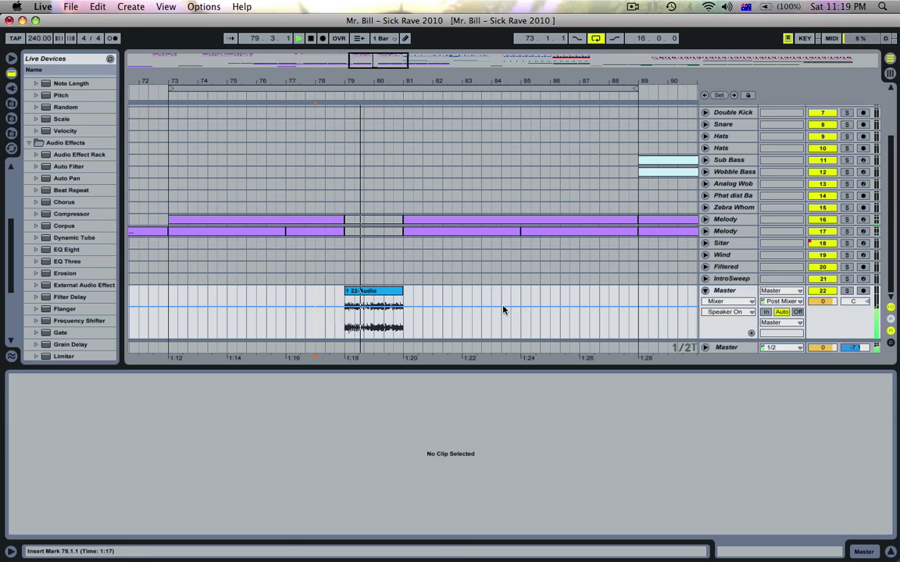
pyautogui.press('super+alt+l')
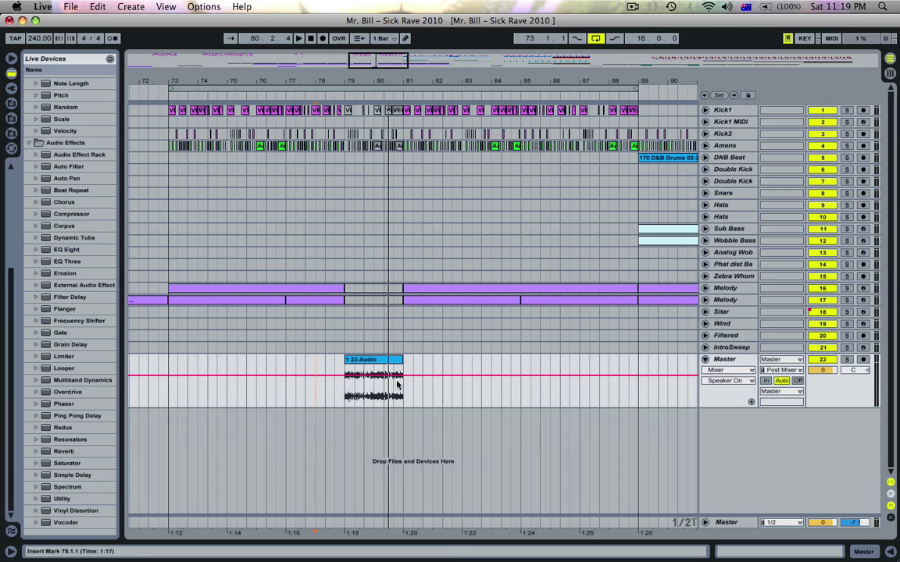
pyautogui.press('space')
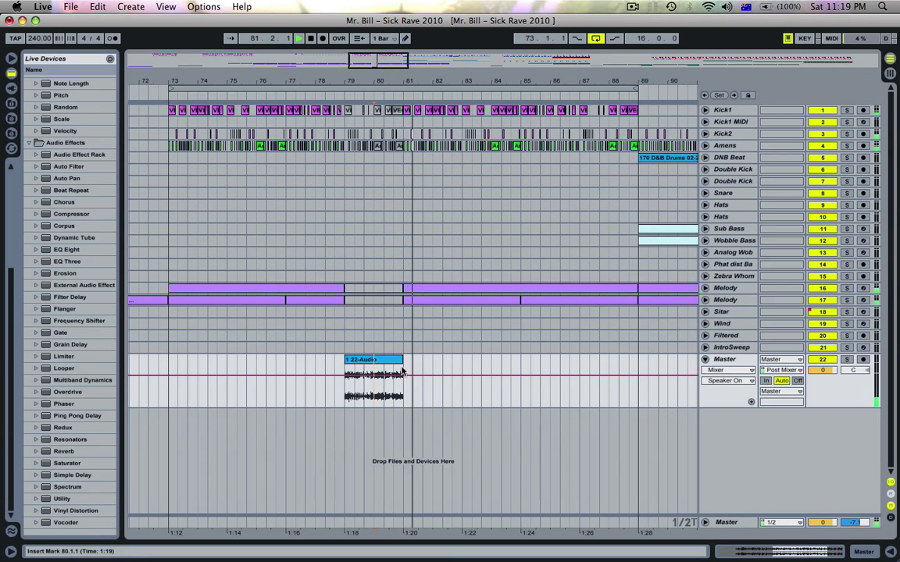
# Select the recorded clip and set the arrangement's adaptive grid to Narrowest for fine slicing
pyautogui.click(400, 360)
pyautogui.moveTo(363, 75); pyautogui.dragTo(353, 208)
pyautogui.rightClick(317, 387)
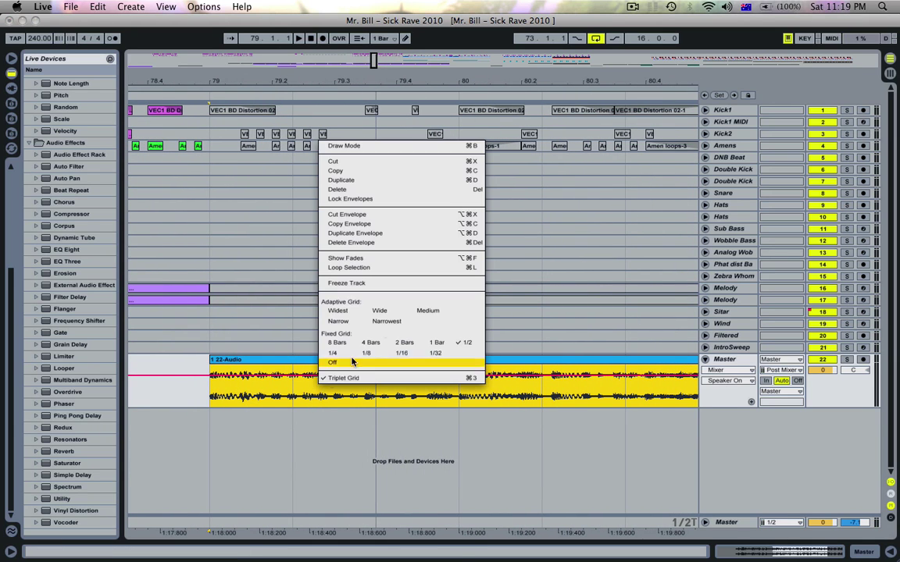
pyautogui.click(384, 321)
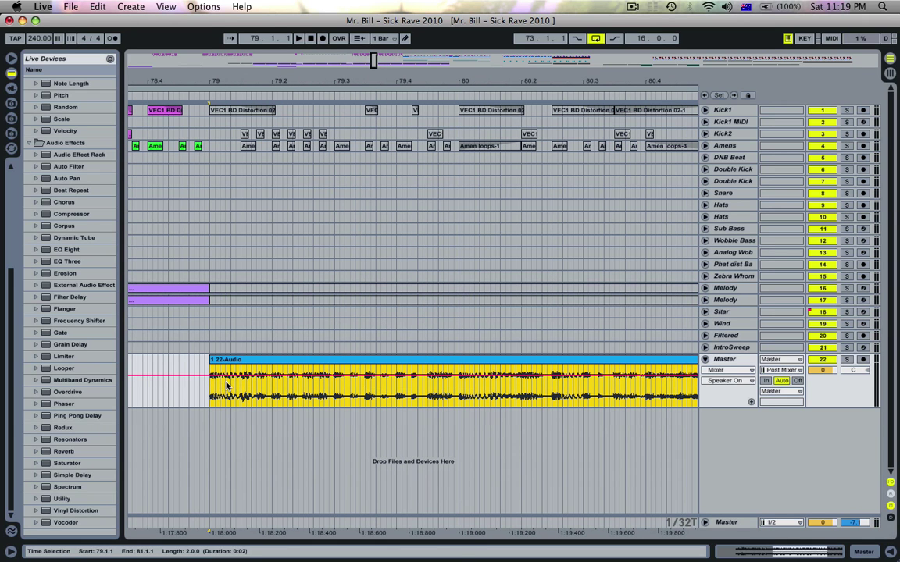
# Cut a short gap after the clip's first hit at bar 79 and duplicate the hit with its gap up to 79.1.3
pyautogui.moveTo(219, 387)
pyautogui.mouseDown()
pyautogui.moveTo(252, 387)
pyautogui.moveTo(211, 386)
pyautogui.mouseUp()
pyautogui.press('Delete')
pyautogui.press('super+d')
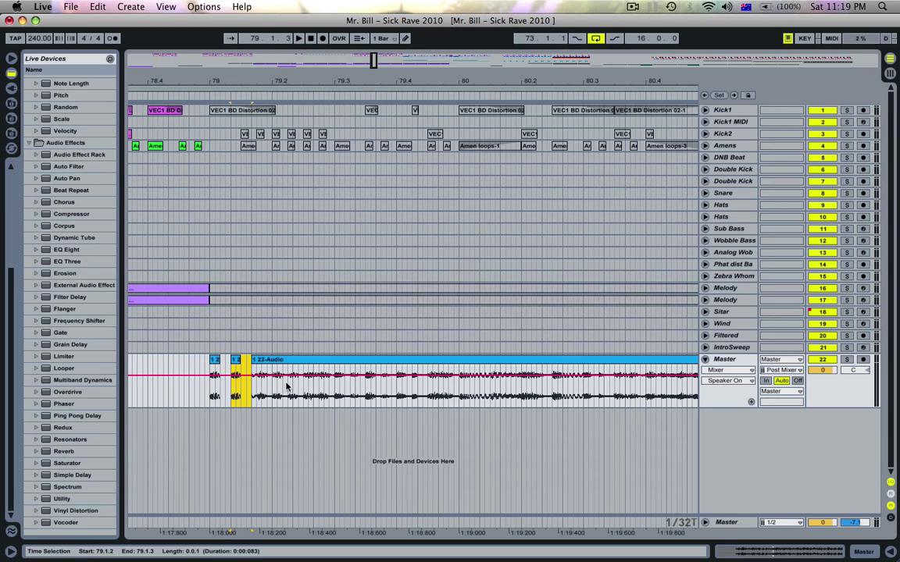
# Split off the section from 79.1.3 to 79.2.2 as its own clip and reverse its sample
pyautogui.click(291, 388)
pyautogui.moveTo(292, 387); pyautogui.dragTo(252, 386)
pyautogui.press('super+e')
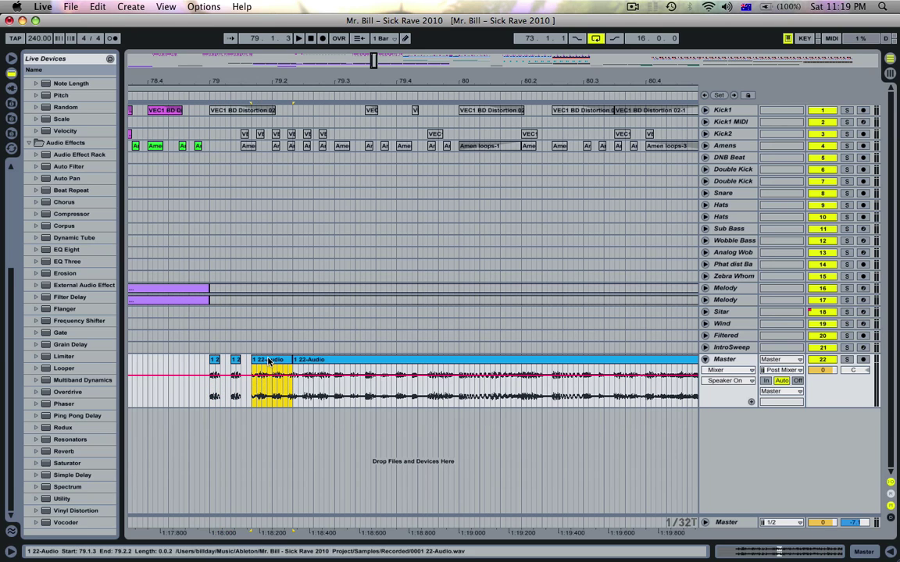
pyautogui.doubleClick(267, 360)
pyautogui.click(107, 456)
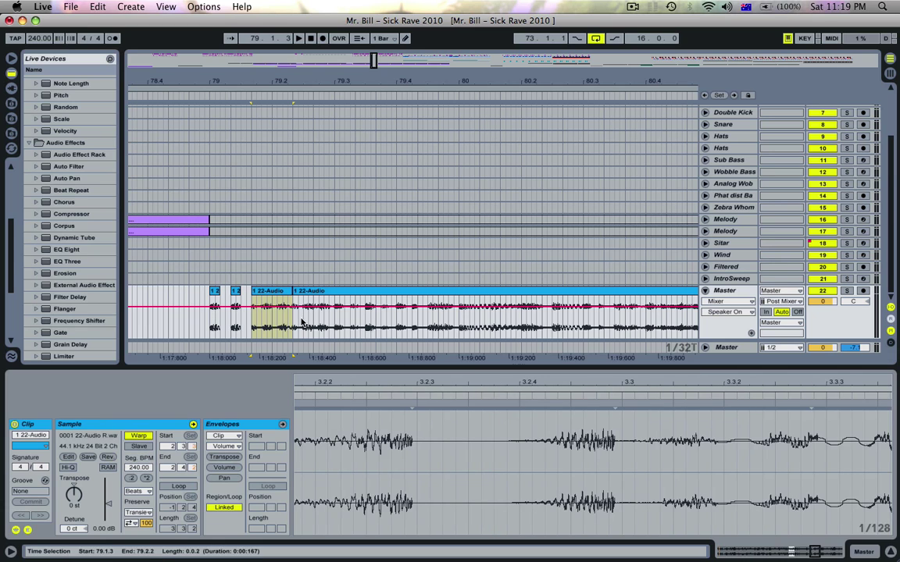
# Split off the section from 79.2.2 to 79.2.3 as its own clip and transpose it up 12 semitones
pyautogui.click(295, 326)
pyautogui.moveTo(295, 327); pyautogui.dragTo(313, 326)
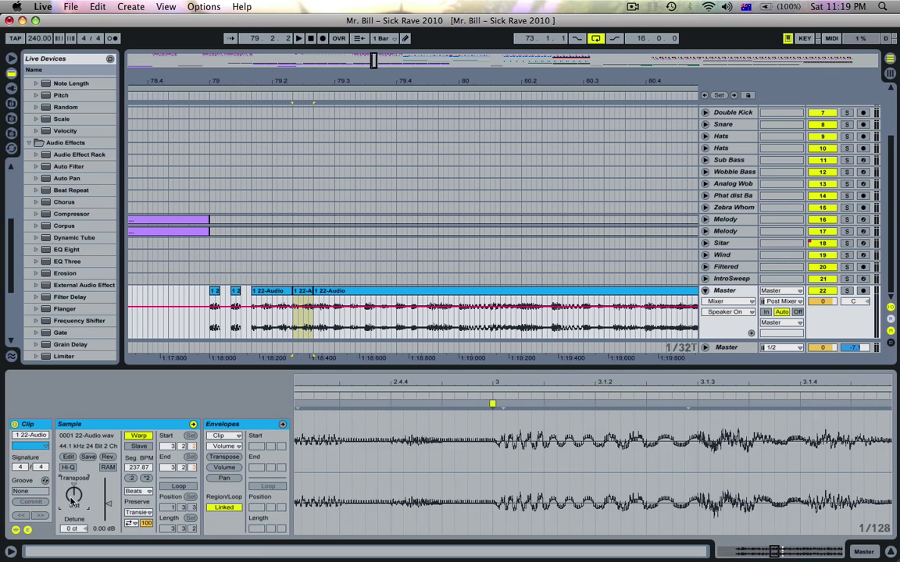
# Leave a short gap before 79.3, duplicate shortening slices up to 79.4.2 and reverse the section from 79.4.2 to 79.4.3
pyautogui.moveTo(323, 320); pyautogui.dragTo(418, 318)
pyautogui.press('super+d')
pyautogui.press('super+d')
pyautogui.press('super+d')
pyautogui.press('super+d')
pyautogui.press('super+d')
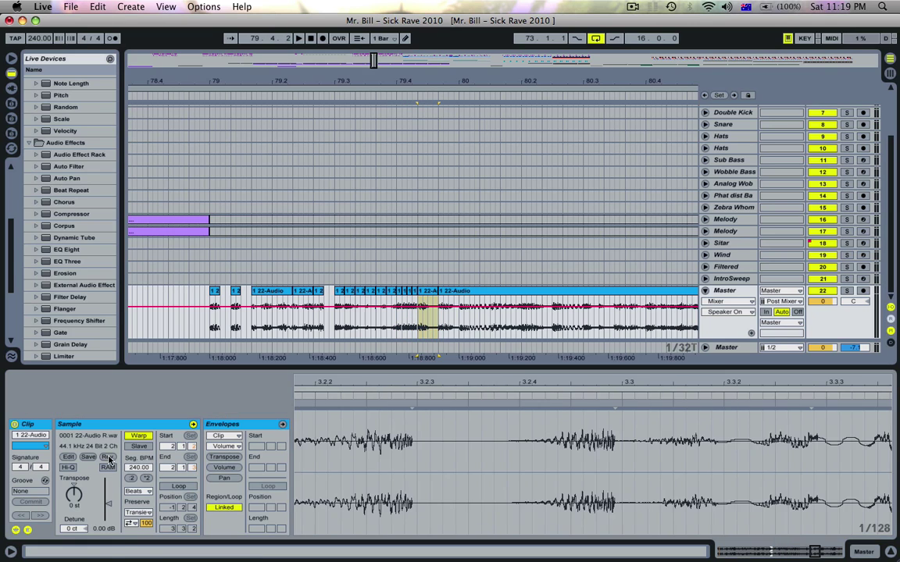
# Play the chopped clips from just before bar 79 and cut two short gaps into the section between 79.1.3 and 79.2.2
pyautogui.click(194, 318)
pyautogui.press('space')
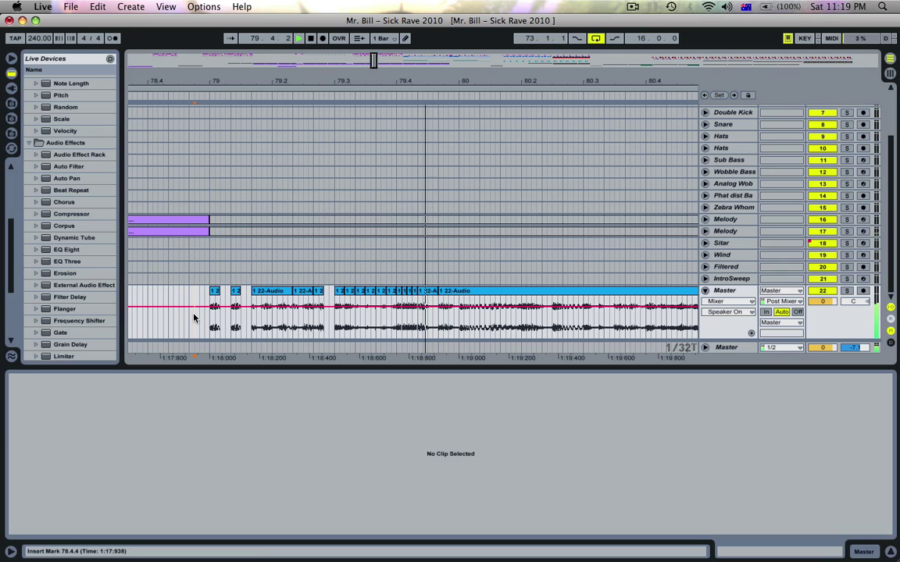
pyautogui.press('space')
pyautogui.click(266, 315)
pyautogui.press('Delete')
pyautogui.click(288, 319)
pyautogui.click(288, 318)
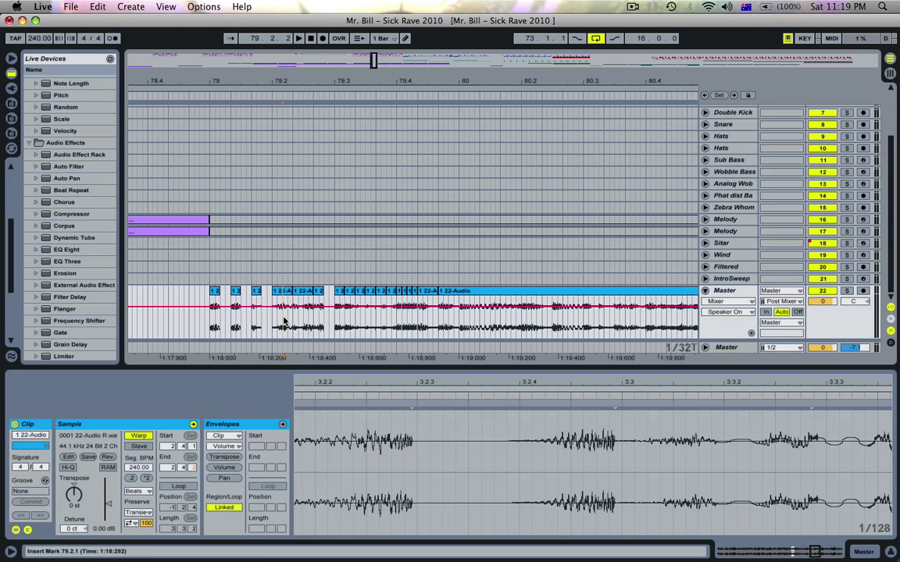
pyautogui.press('Delete')
# Play the gapped slices from bar 79 and reverse the sample of the transposed clip at 79.2.2
pyautogui.click(207, 323)
pyautogui.press('space')
pyautogui.press('space')
pyautogui.press('space')
pyautogui.click(304, 291)
pyautogui.press('space')
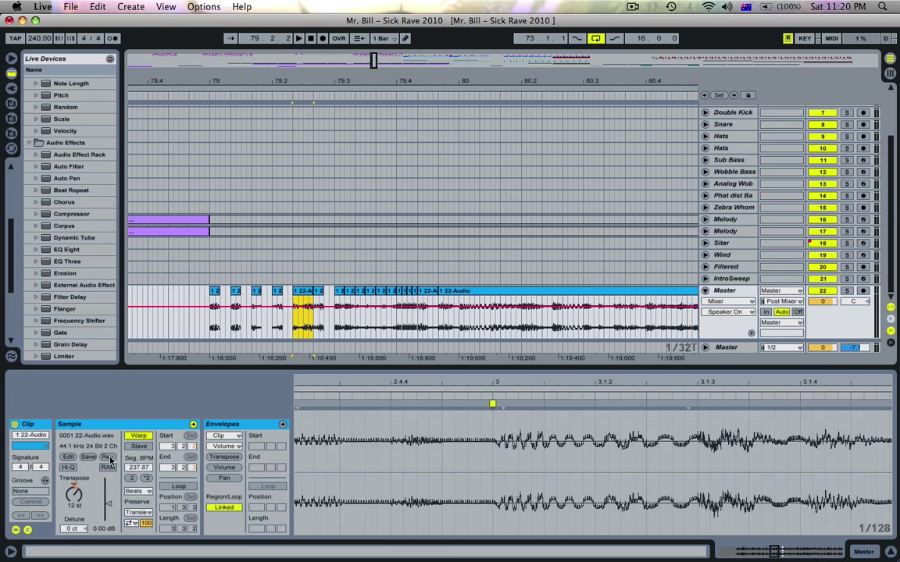
# Play the edit from just before bar 79 to check the slices and the transition into bar 80
pyautogui.click(205, 320)
pyautogui.press('space')
pyautogui.press('space')
pyautogui.press('space')
pyautogui.press('space')
pyautogui.press('space')
pyautogui.press('space')
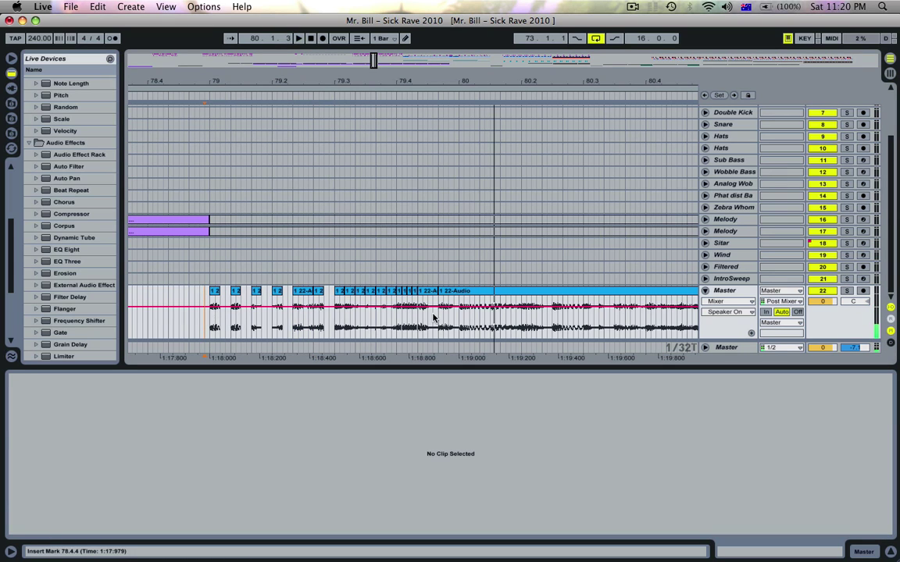
# Select the section from 80.1.1 to 80.1.3 and consolidate it into its own clip
pyautogui.click(461, 319)
pyautogui.moveTo(463, 318); pyautogui.dragTo(501, 316)
pyautogui.press('super+j')
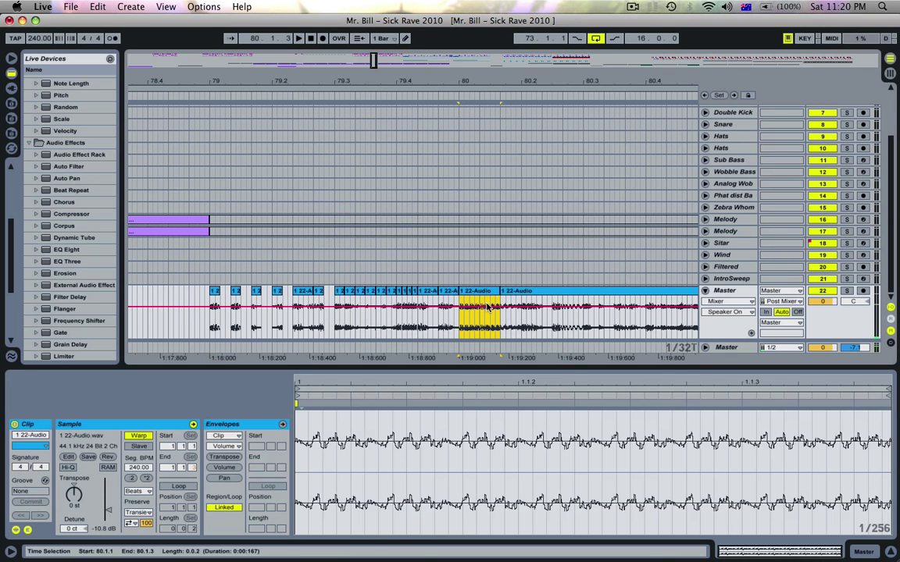
# Show the track's fades and stretch the consolidated clip's fade-in across its full length
pyautogui.rightClick(487, 307)
pyautogui.click(502, 424)
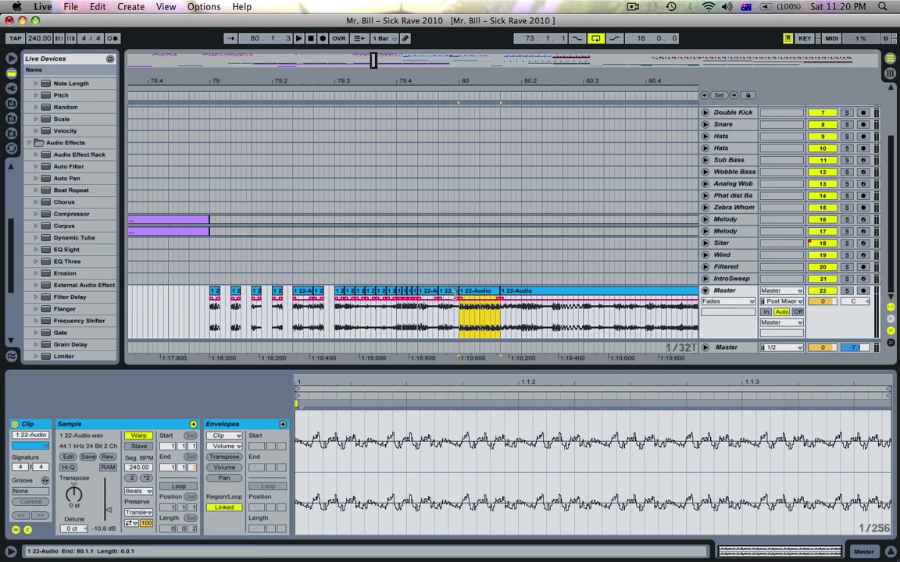
pyautogui.moveTo(460, 299); pyautogui.dragTo(528, 300)
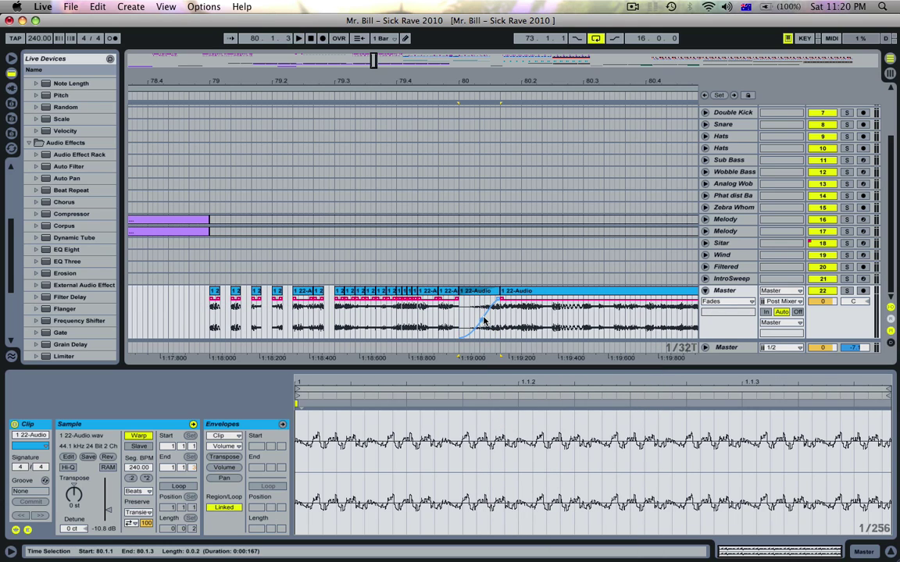
# Play the edit and duplicate the slice just before bar 80 over the first part of the faded clip
pyautogui.click(187, 321)
pyautogui.press('space')
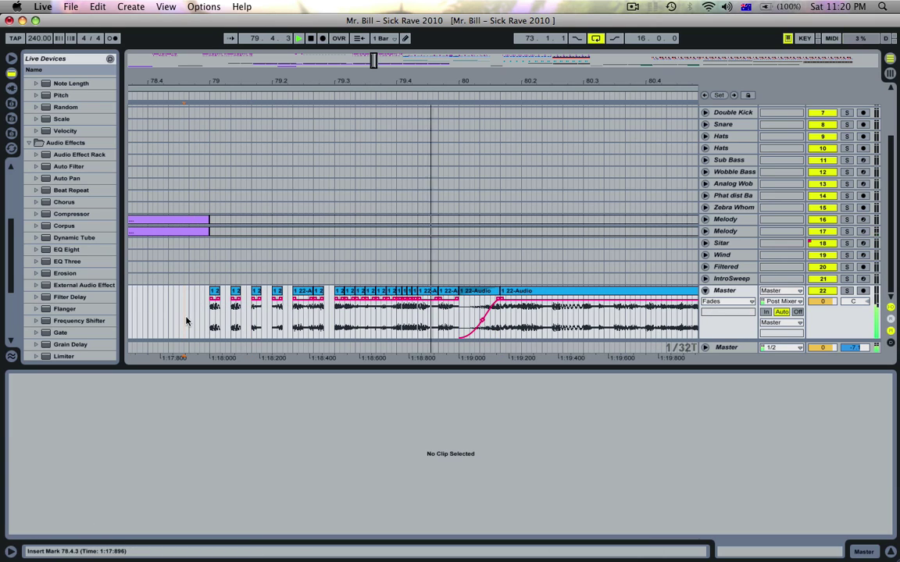
pyautogui.press('space')
pyautogui.click(450, 291)
pyautogui.press('super+d')
pyautogui.click(375, 326)
pyautogui.press('space')
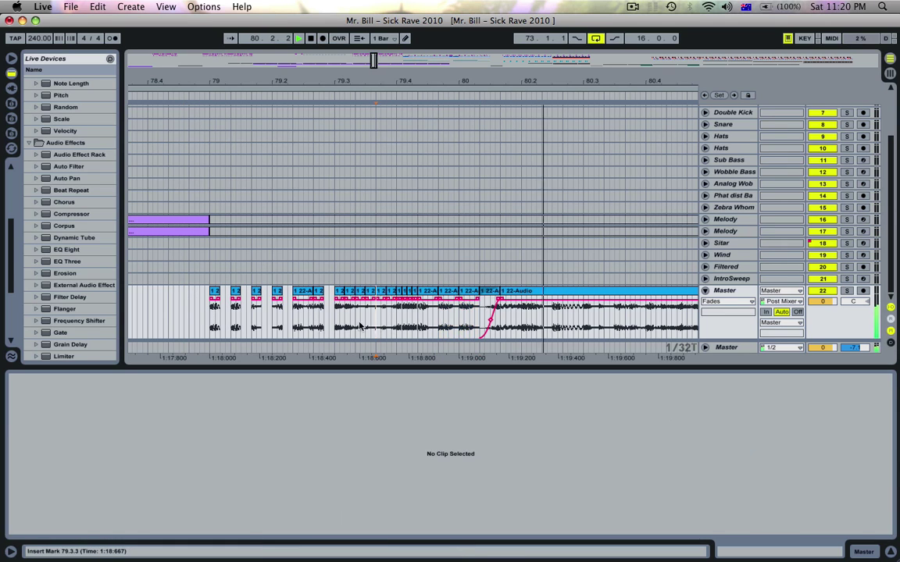
pyautogui.press('space')
pyautogui.press('space')
pyautogui.press('space')
# Delete the short piece of audio just before bar 80 and trim the start of the faded clip slightly past 80.1.2
pyautogui.moveTo(449, 318); pyautogui.dragTo(459, 318)
pyautogui.press('Delete')
pyautogui.press('space')
pyautogui.click(202, 317)
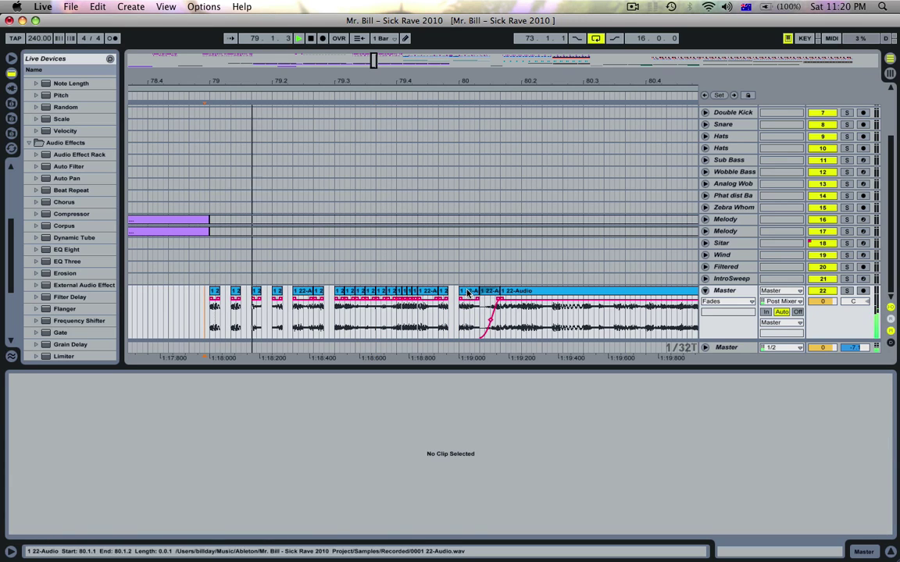
pyautogui.press('space')
pyautogui.moveTo(482, 291); pyautogui.dragTo(486, 291)
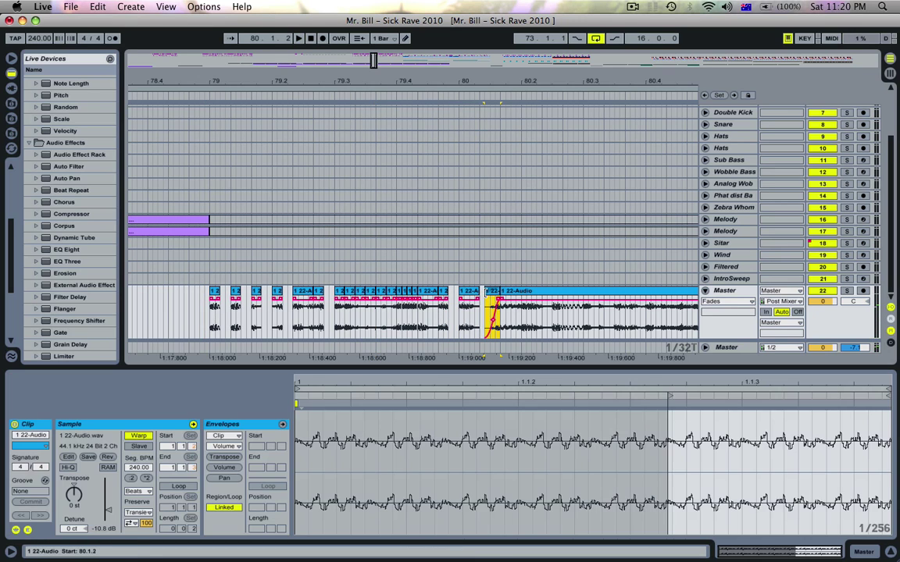
# Chop the audio from 80.1.3 to 80.2.2 into short, evenly spaced slices with gaps between them
pyautogui.click(506, 315)
pyautogui.press('super+e')
pyautogui.click(515, 319)
pyautogui.press('super+e')
pyautogui.click(528, 319)
pyautogui.press('super+e')
pyautogui.click(538, 318)
pyautogui.press('super+e')
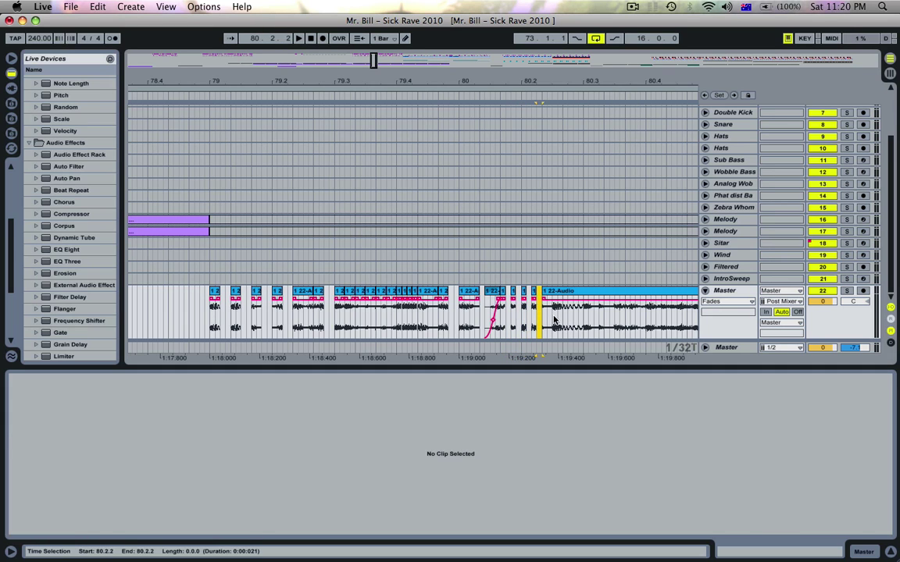
# Duplicate the slice at 80.2.2 up to 80.2.3 and repeat a shorter slice from there up to 80.3.1
pyautogui.moveTo(553, 320); pyautogui.dragTo(544, 319)
pyautogui.press('super+e')
pyautogui.click(559, 319)
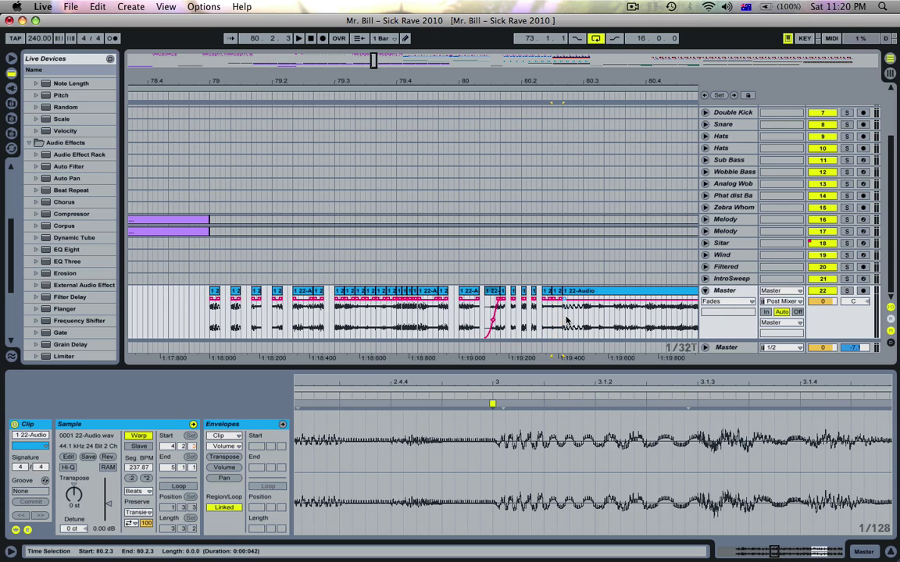
pyautogui.moveTo(568, 326); pyautogui.dragTo(563, 326)
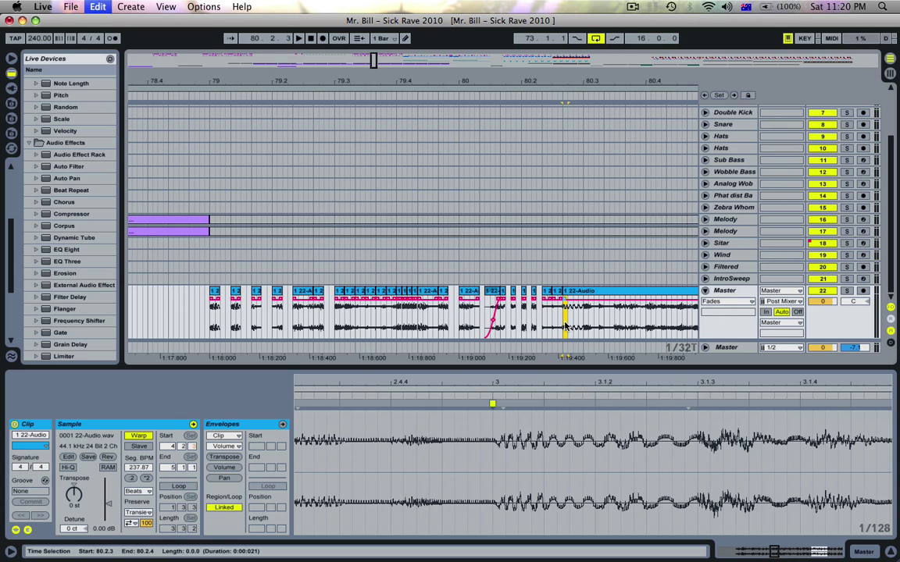
pyautogui.hscroll(5, 566, 326)
# Clear the short section after the 80.3.1 slice, duplicate that slice into the gap and play from 79.3.2
pyautogui.click(473, 313)
pyautogui.press('Delete')
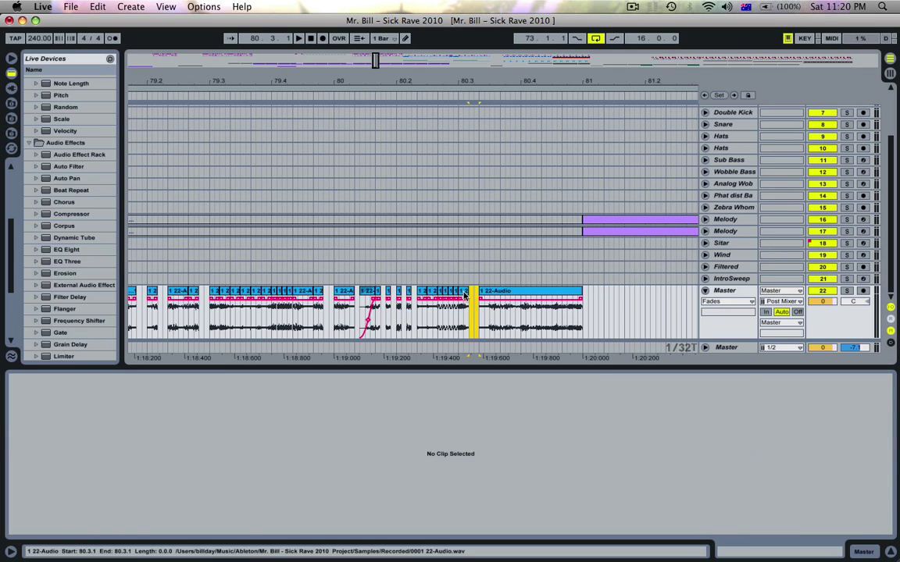
pyautogui.click(464, 290)
pyautogui.press('super+d')
pyautogui.press('space')
pyautogui.click(235, 342)
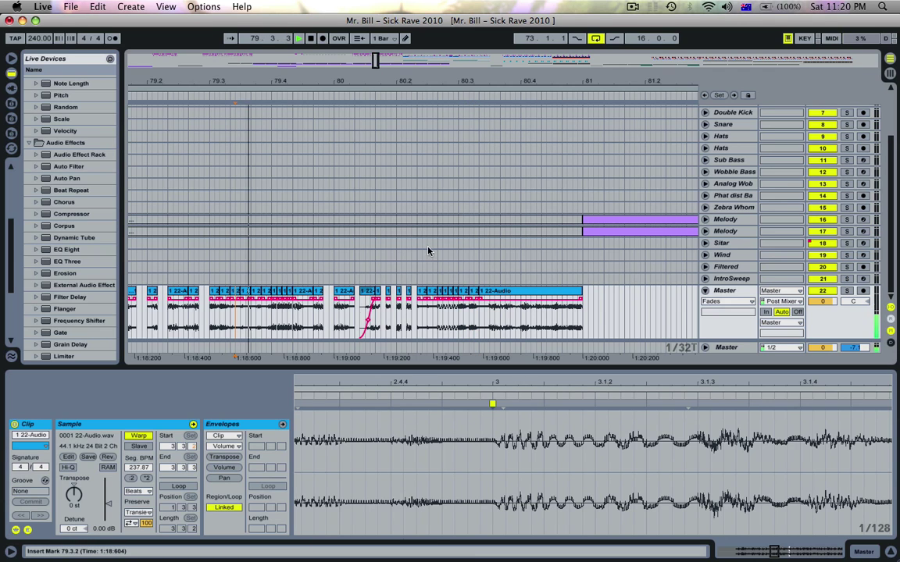
pyautogui.press('space')
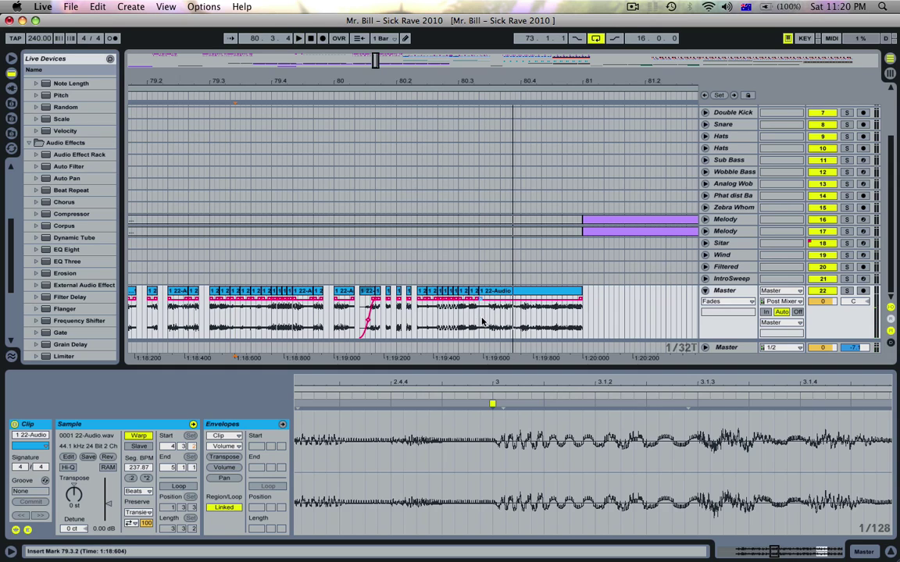
# Repeat very short slices of the remaining clip from 80.3.2 up to bar 81 as a continuous stutter
pyautogui.click(481, 329)
pyautogui.moveTo(490, 326); pyautogui.dragTo(495, 327)
pyautogui.press('super+d')
pyautogui.press('super+d')
pyautogui.press('super+d')
pyautogui.press('super+d')
pyautogui.press('Right')
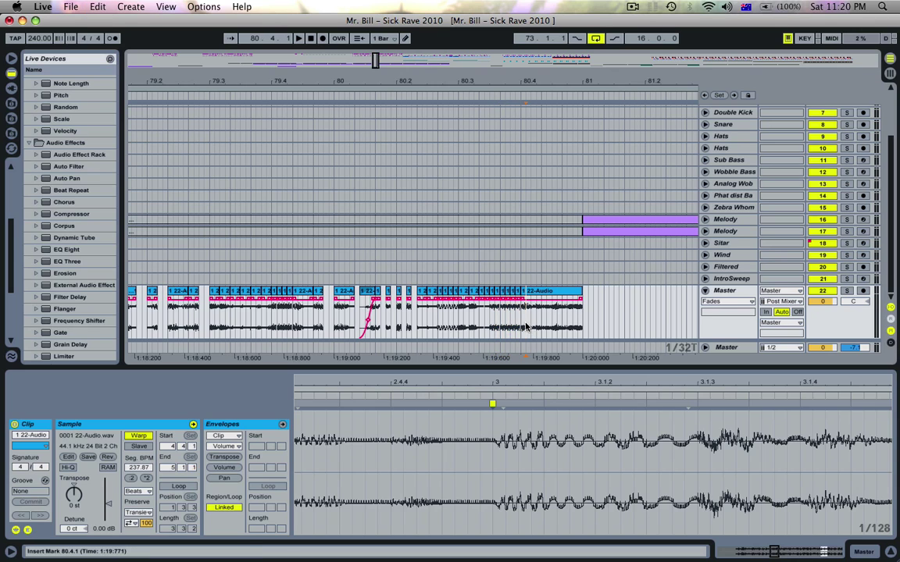
pyautogui.press('Right')
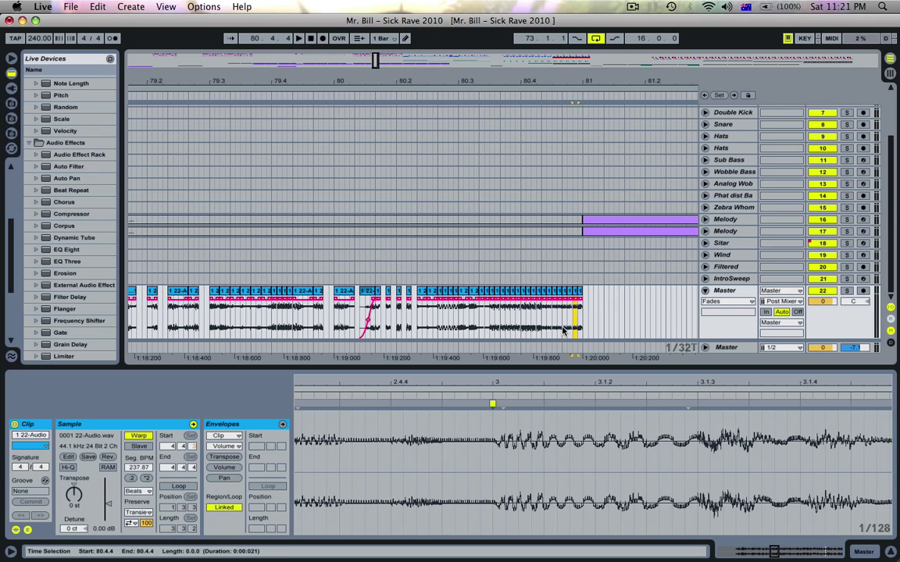
# Play the complete glitch edit in context from 77.1.2 through to bar 81
pyautogui.press('super+a')
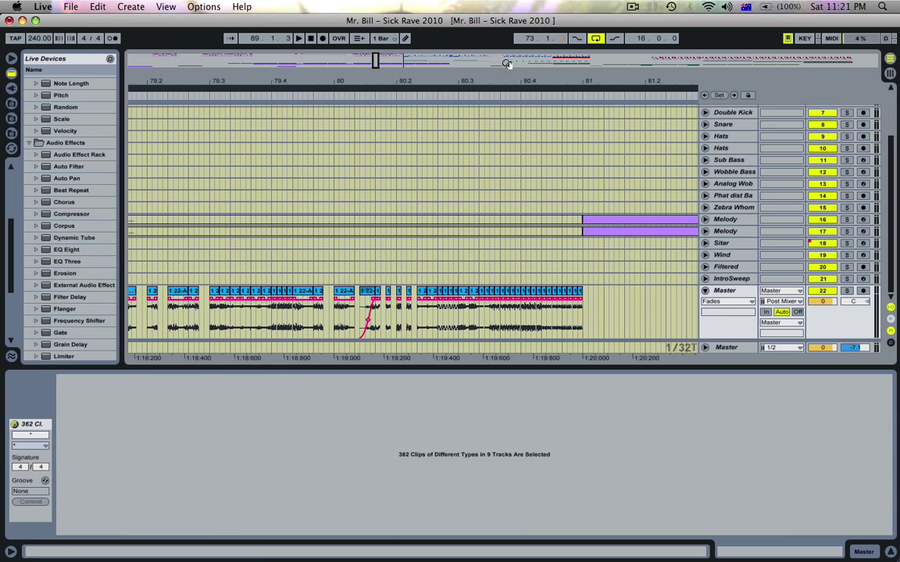
pyautogui.moveTo(493, 81)
pyautogui.mouseDown()
pyautogui.moveTo(494, 31)
pyautogui.moveTo(494, 81)
pyautogui.mouseUp()
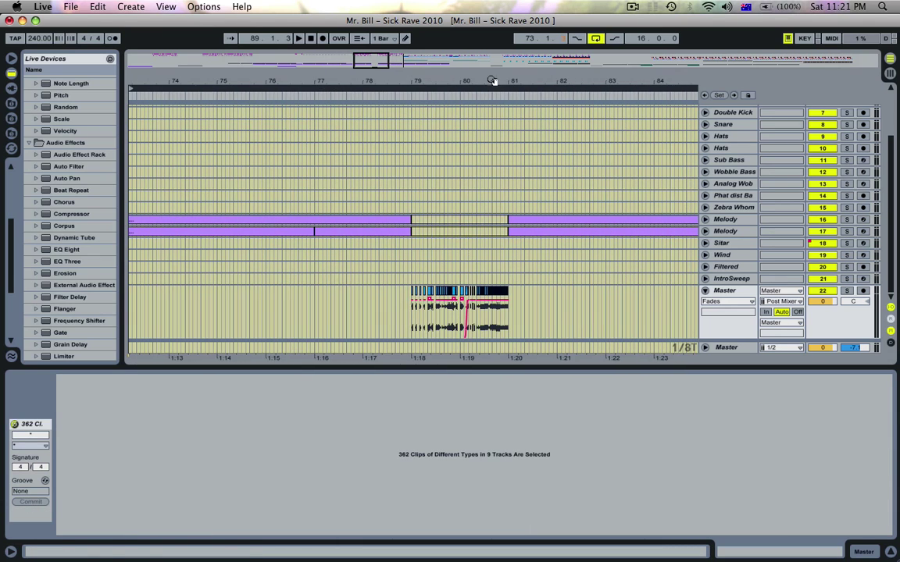
pyautogui.click(317, 321)
pyautogui.press('space')
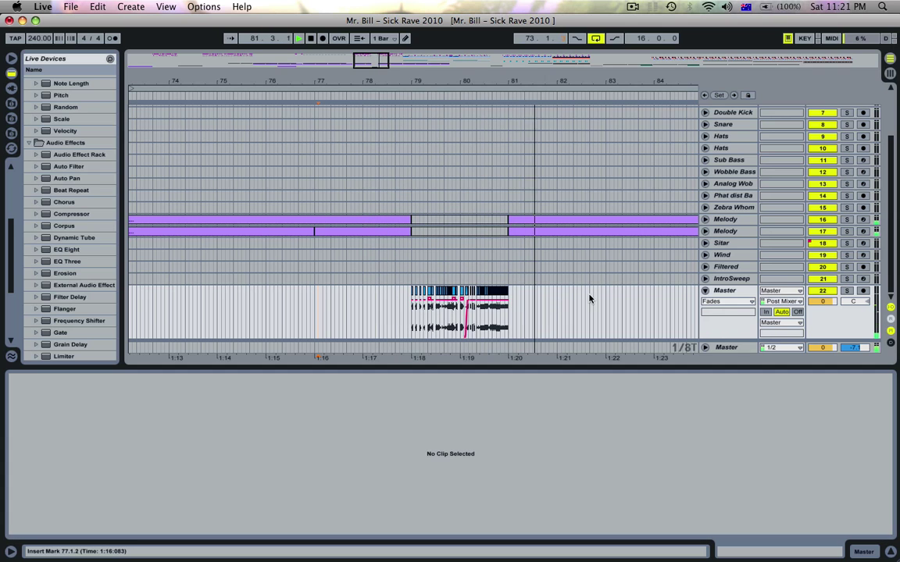
# Add a Ping Pong Delay to the resampled Master track and switch its delay mode to Time
pyautogui.click(721, 295)
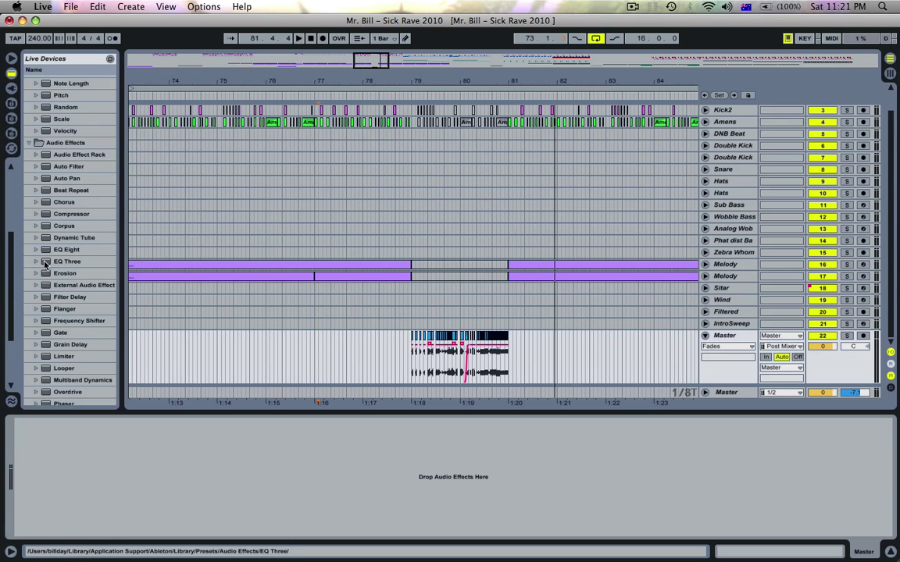
pyautogui.doubleClick(70, 314)
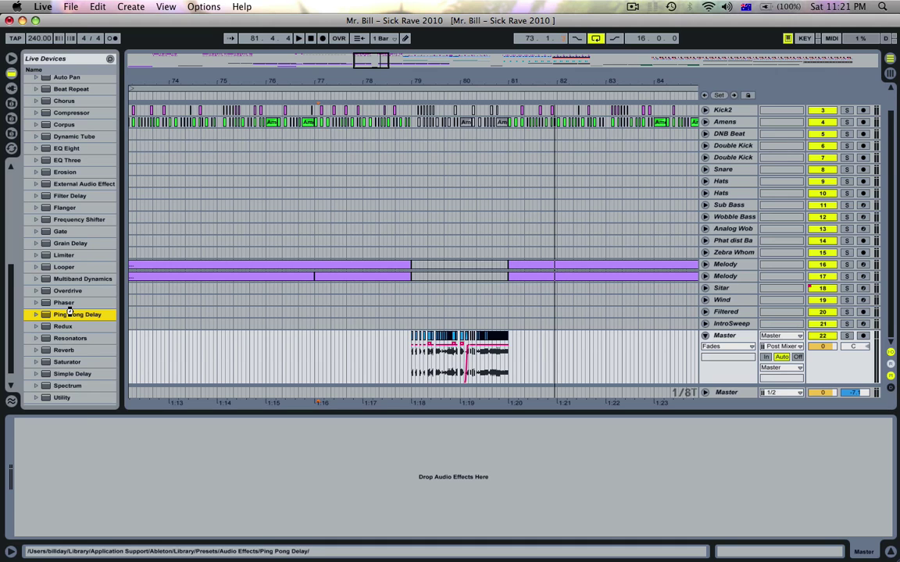
pyautogui.click(29, 498)
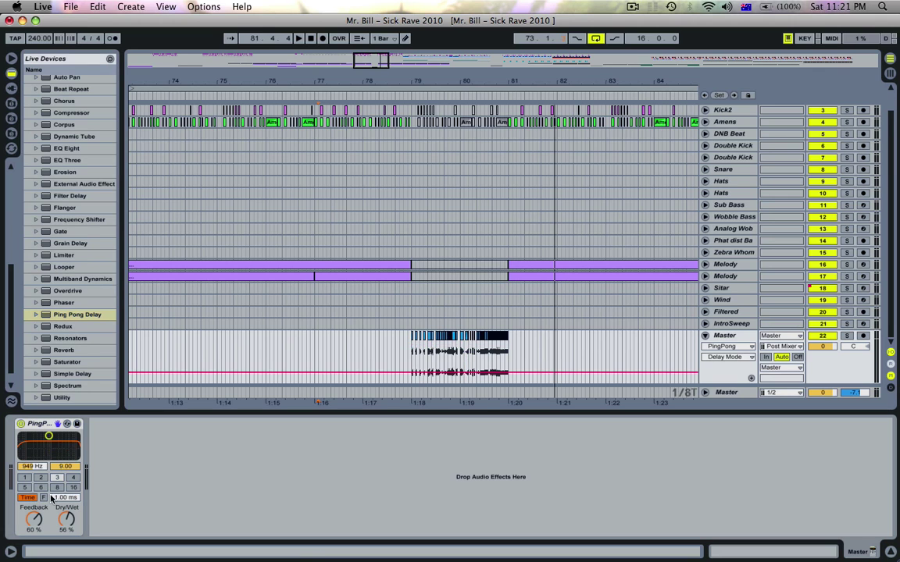
# Automate the Time Delay to rise from 1.00 ms at bar 79 to about 29.9 ms near bar 81, drop it back and play the result
pyautogui.click(412, 386)
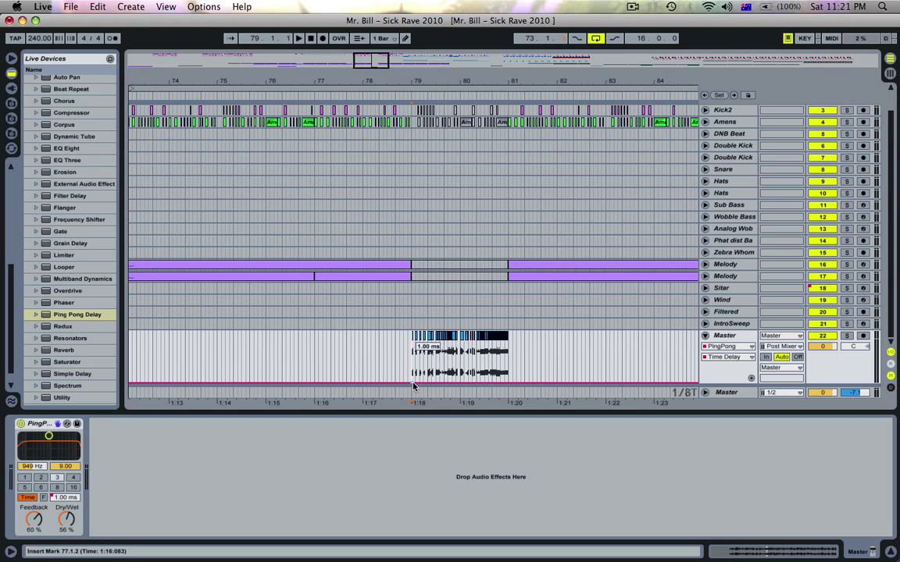
pyautogui.moveTo(507, 384); pyautogui.dragTo(508, 384)
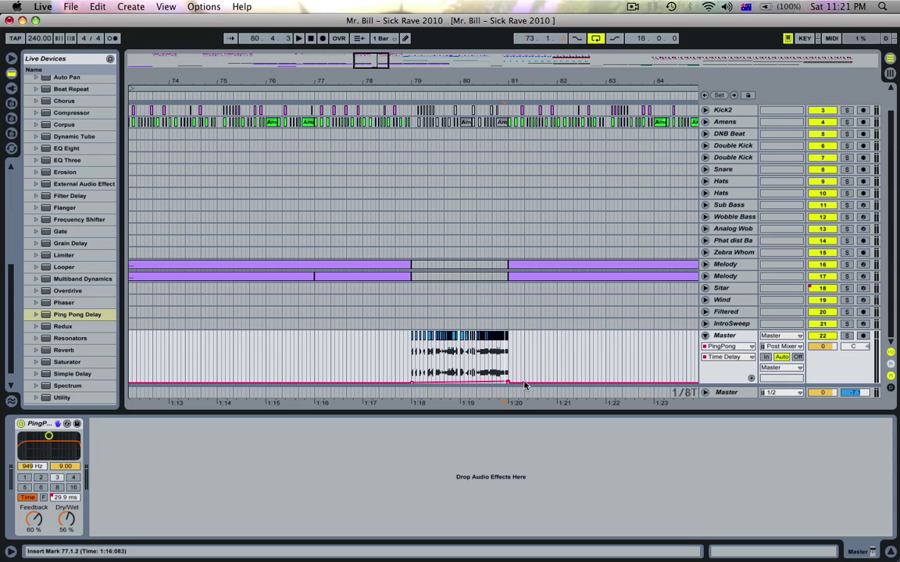
pyautogui.press('space')
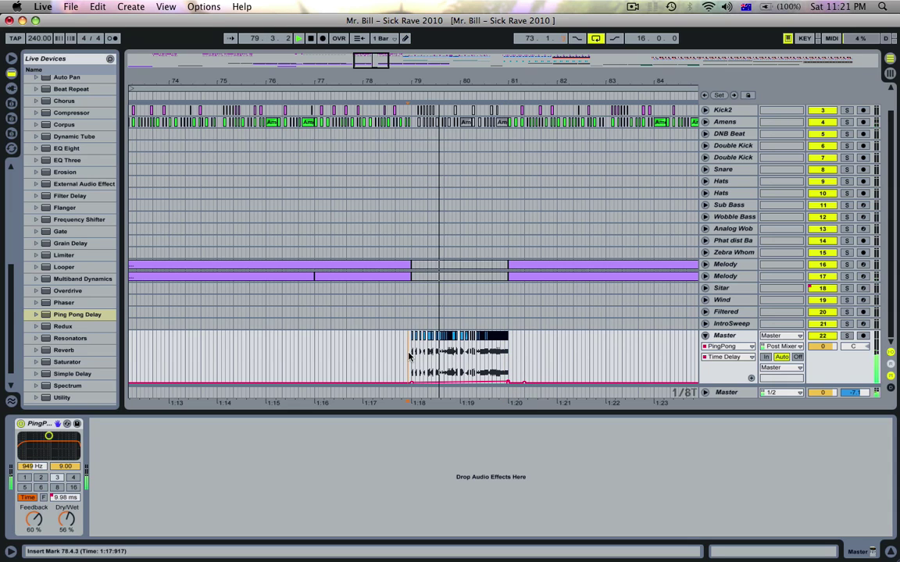
pyautogui.click(314, 347)
pyautogui.moveTo(454, 65); pyautogui.dragTo(399, 80)
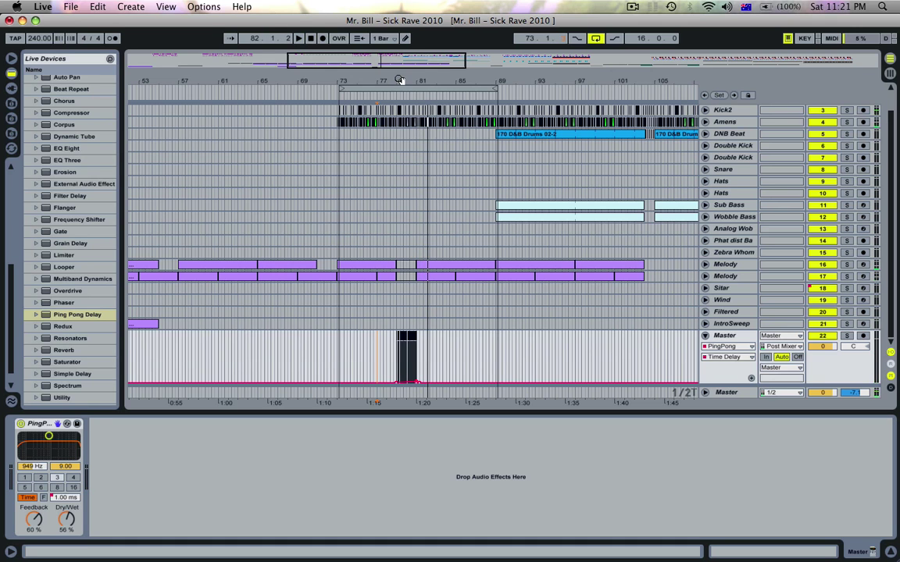
pyautogui.click(395, 85)
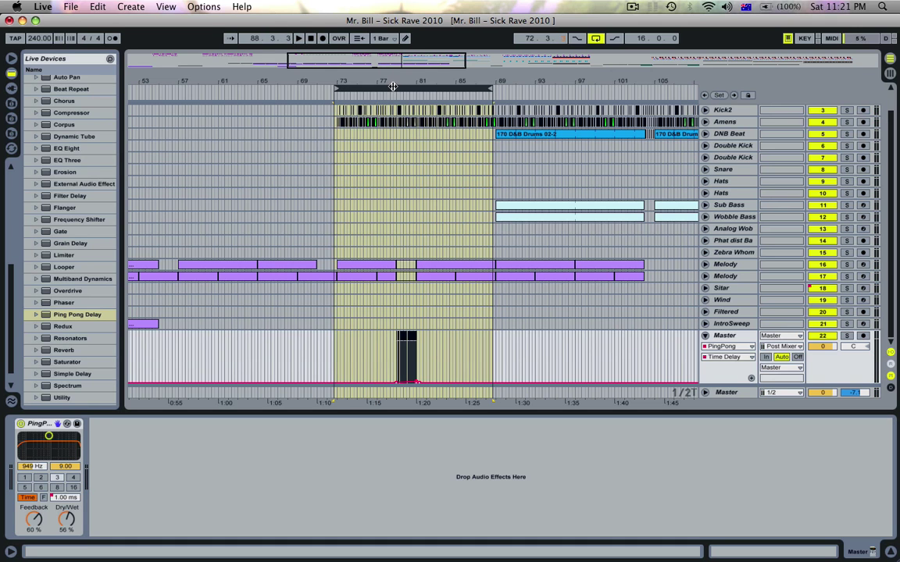
pyautogui.moveTo(392, 74); pyautogui.dragTo(391, 326)
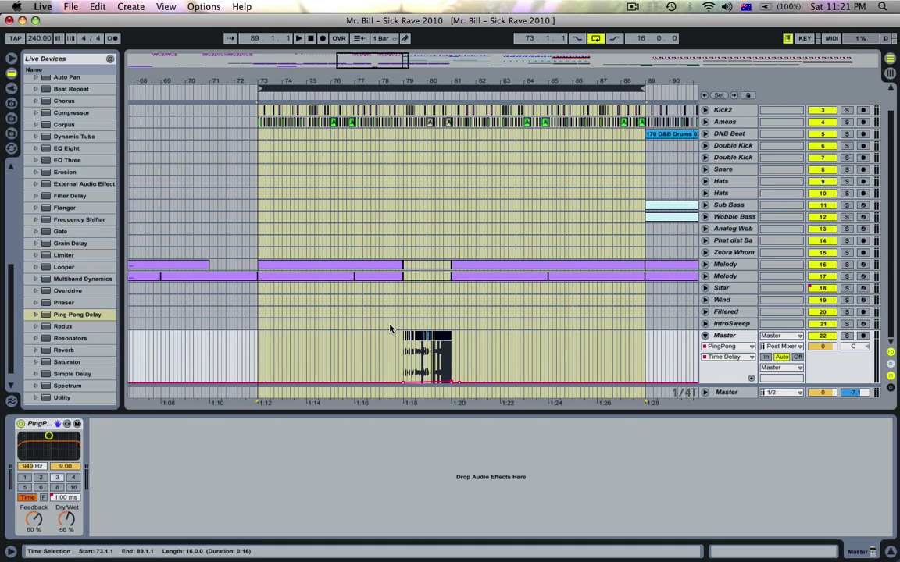
pyautogui.click(388, 337)
pyautogui.click(404, 352)
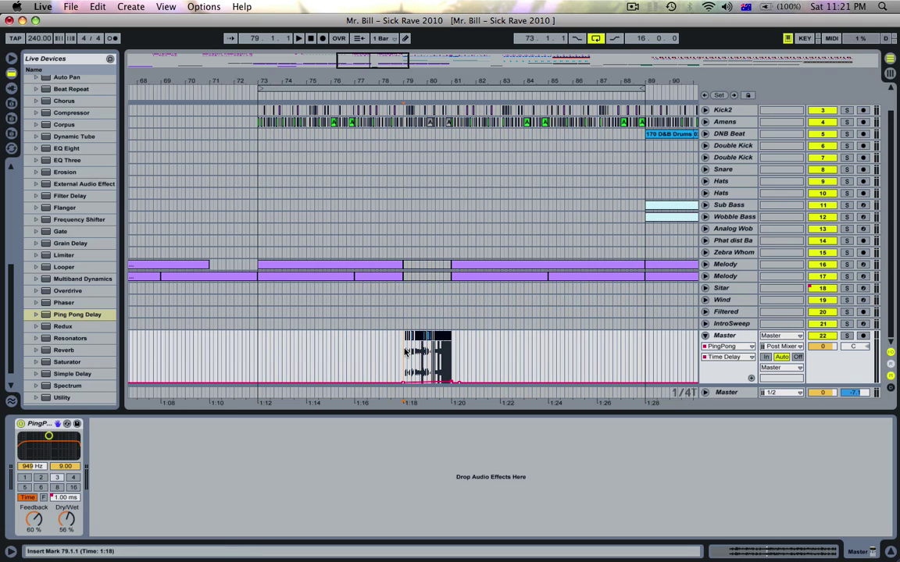